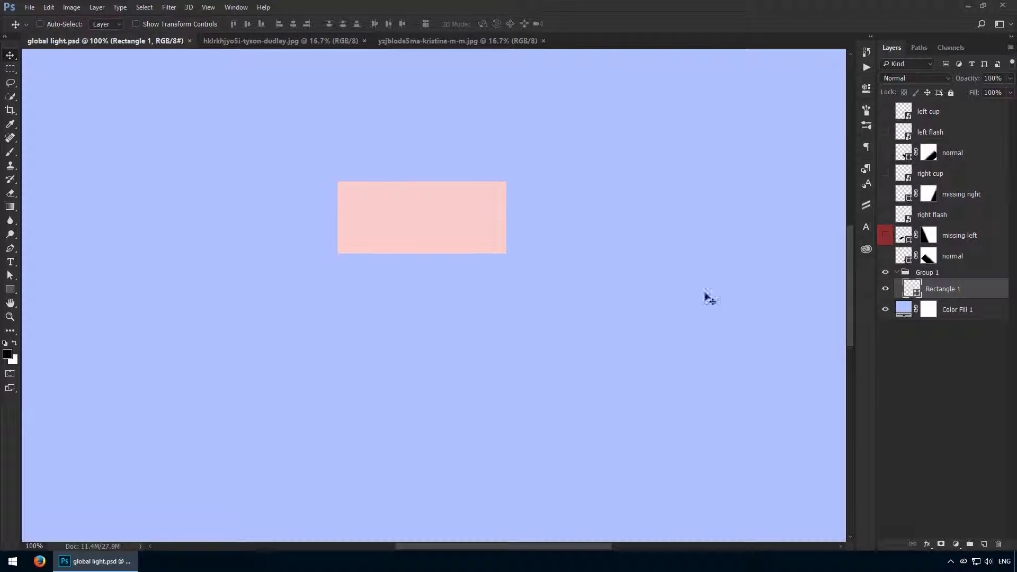
Step: Try bevel and emboss, inner shadow and drop shadow effects on the rectangle, then discard them
{"action": "double_click", "coordinate": [968, 290]}
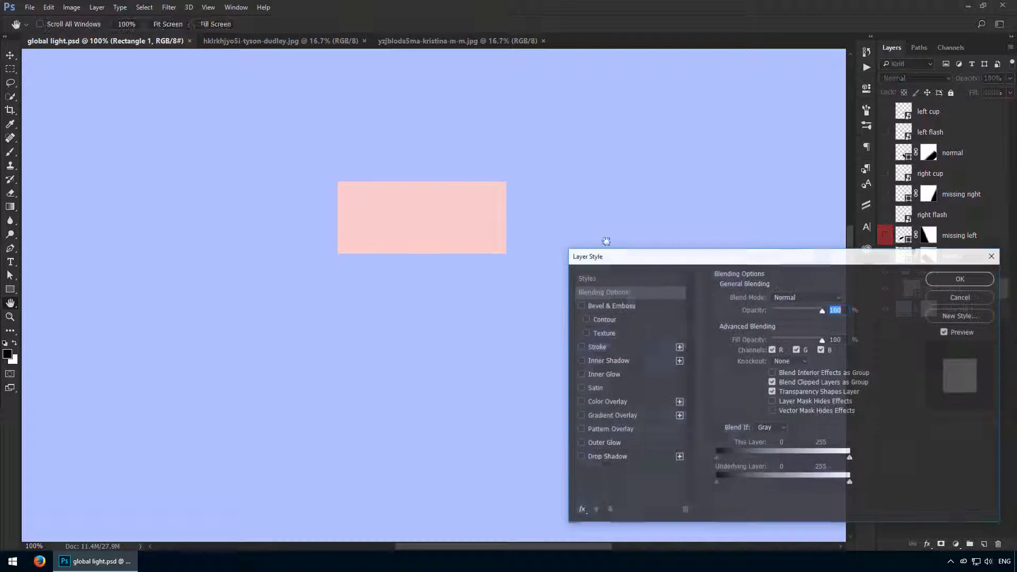
{"action": "left_click", "coordinate": [615, 305]}
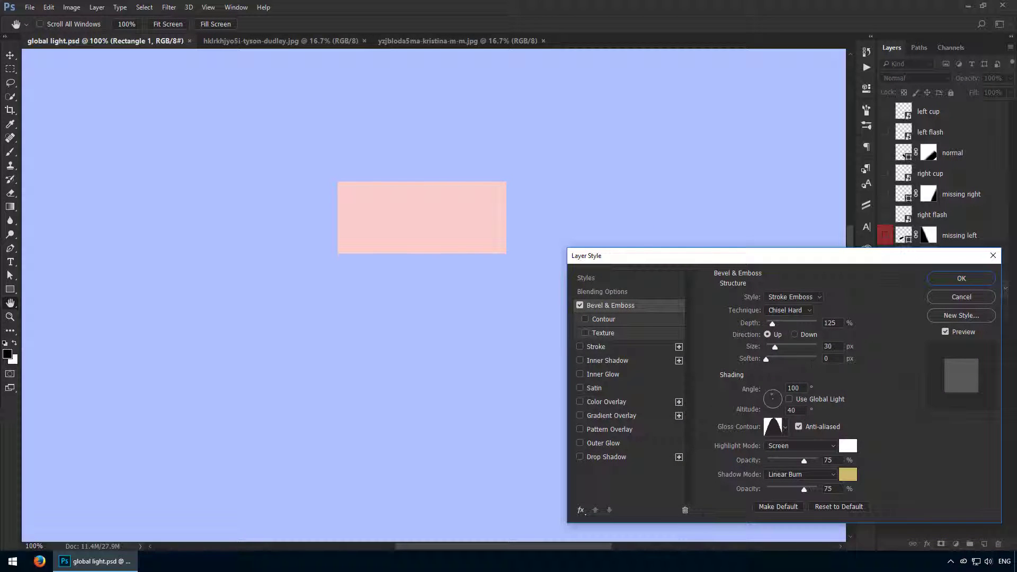
{"action": "left_click", "coordinate": [809, 401]}
{"action": "left_click", "coordinate": [647, 361]}
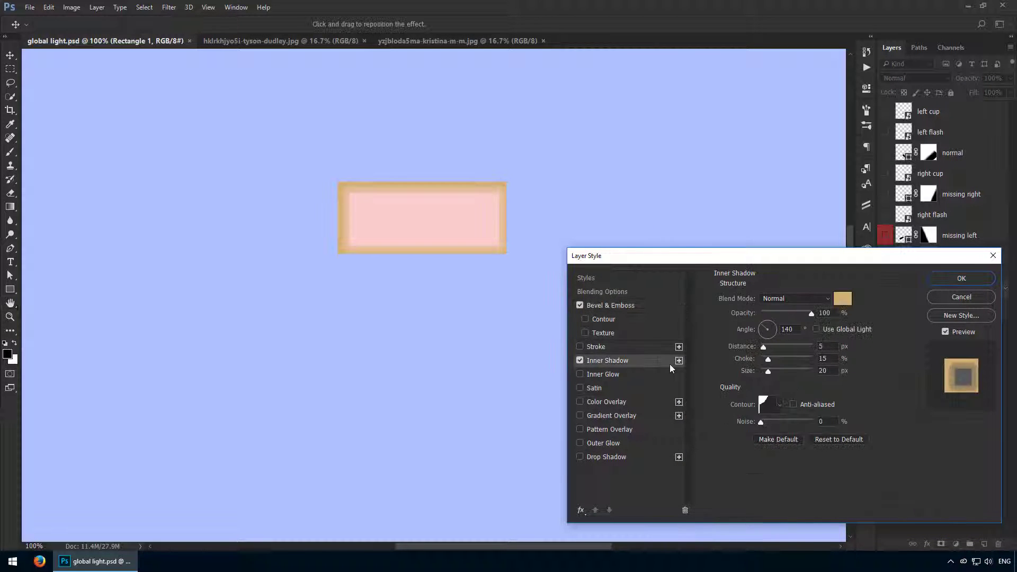
{"action": "left_click", "coordinate": [614, 457]}
{"action": "left_click", "coordinate": [851, 330]}
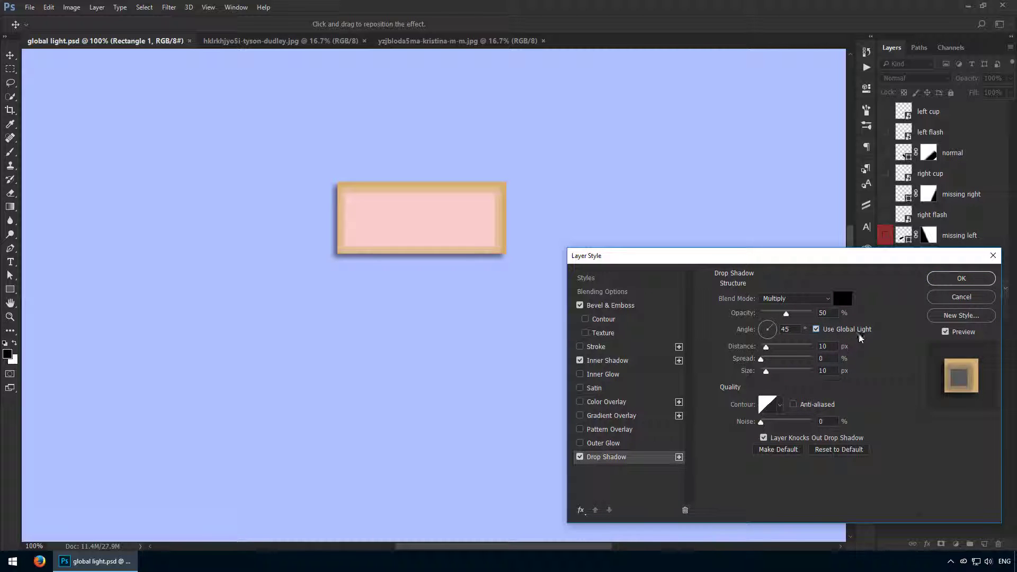
{"action": "left_click", "coordinate": [962, 296]}
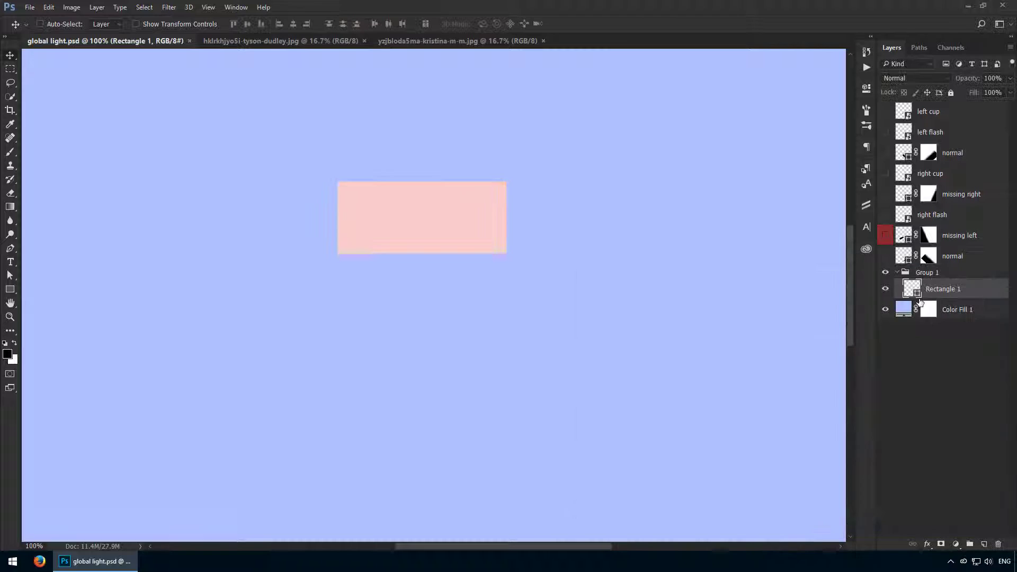
Step: Move the pink rectangle higher and give it a drop shadow at 70% opacity
{"action": "left_click_drag", "start_coordinate": [437, 241], "coordinate": [447, 188]}
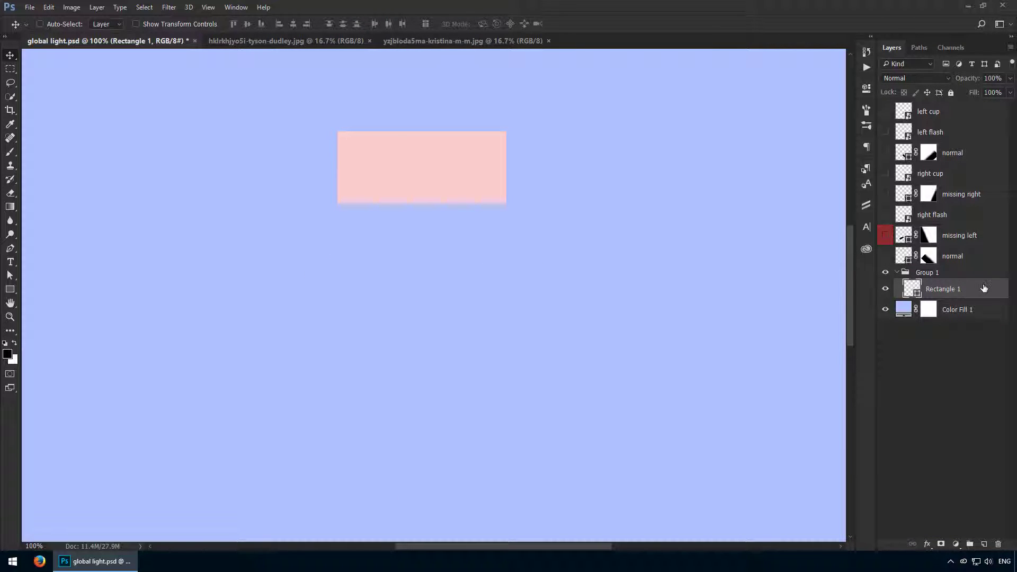
{"action": "double_click", "coordinate": [967, 291]}
{"action": "left_click", "coordinate": [628, 455]}
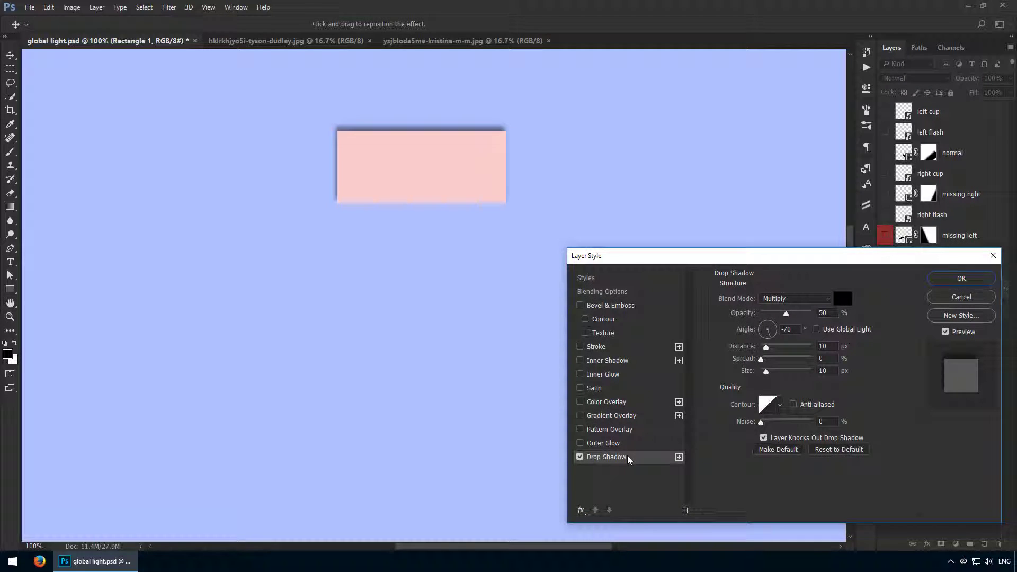
{"action": "left_click_drag", "start_coordinate": [756, 254], "coordinate": [750, 165]}
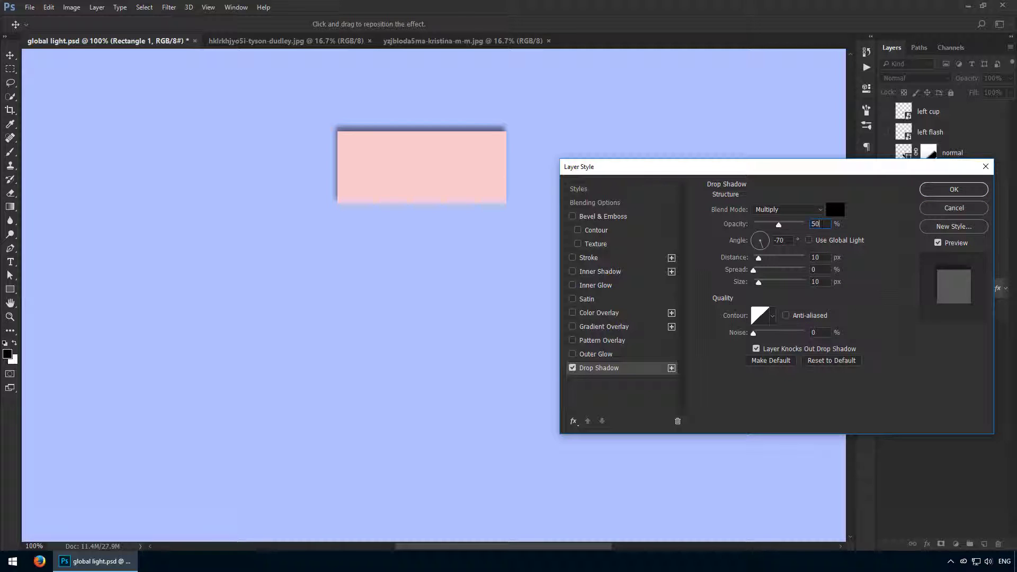
{"action": "key", "text": "shift+Up"}
{"action": "key", "text": "shift+Up"}
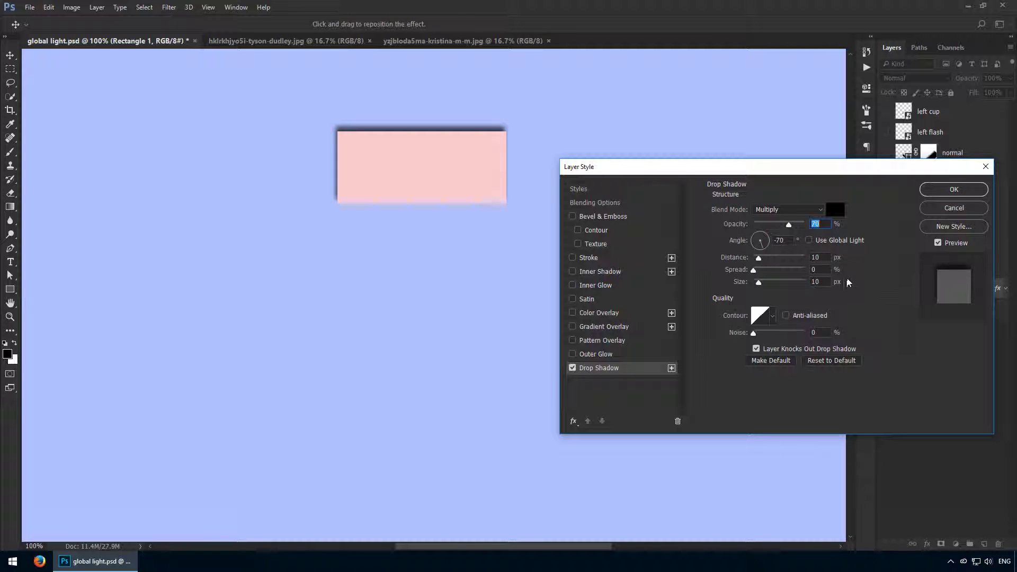
Step: Set the shadow to use global light at 125°, with 40 px distance and 30 px size
{"action": "left_click", "coordinate": [790, 241]}
{"action": "left_click", "coordinate": [832, 241]}
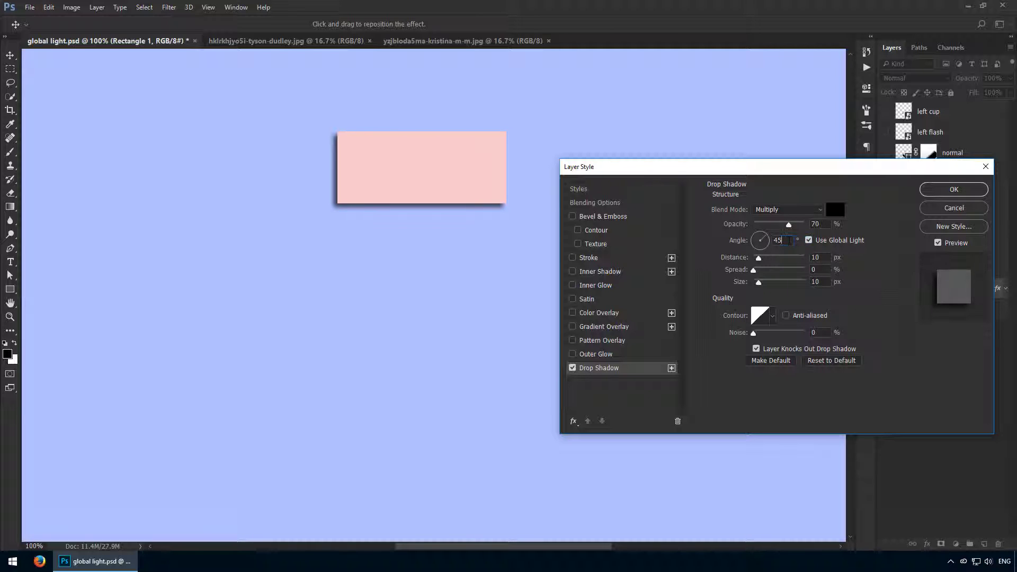
{"action": "double_click", "coordinate": [790, 241]}
{"action": "type", "text": "125"}
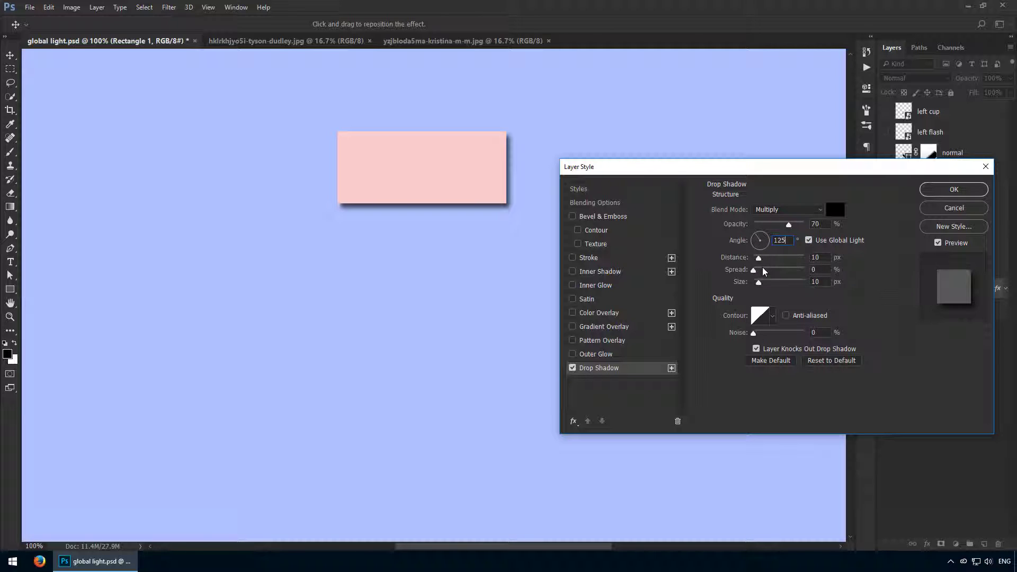
{"action": "left_click", "coordinate": [821, 258]}
{"action": "key", "text": "shift+Up"}
{"action": "key", "text": "shift+Up"}
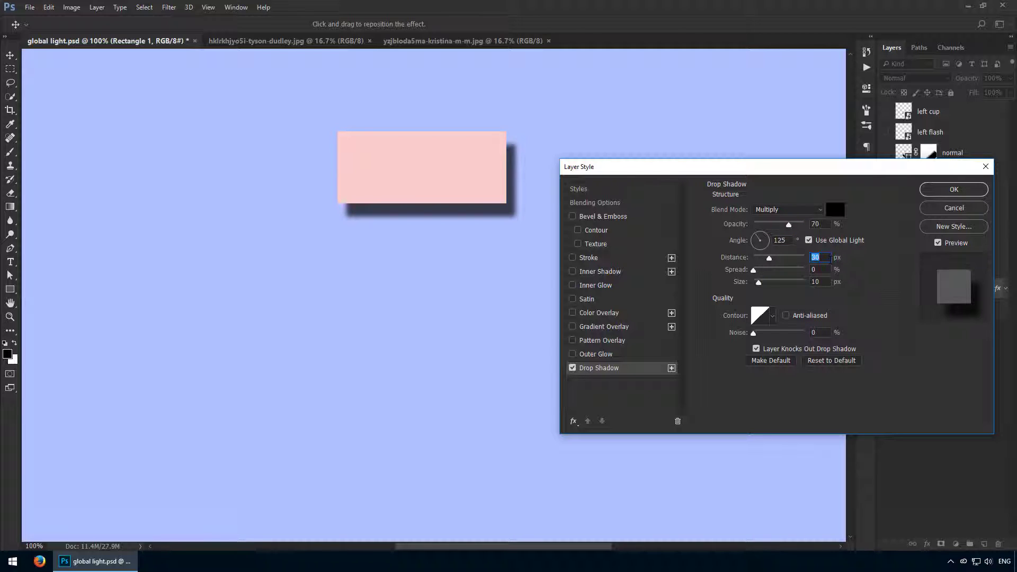
{"action": "key", "text": "shift+Up"}
{"action": "key", "text": "Tab"}
{"action": "key", "text": "Tab"}
{"action": "key", "text": "shift+Up"}
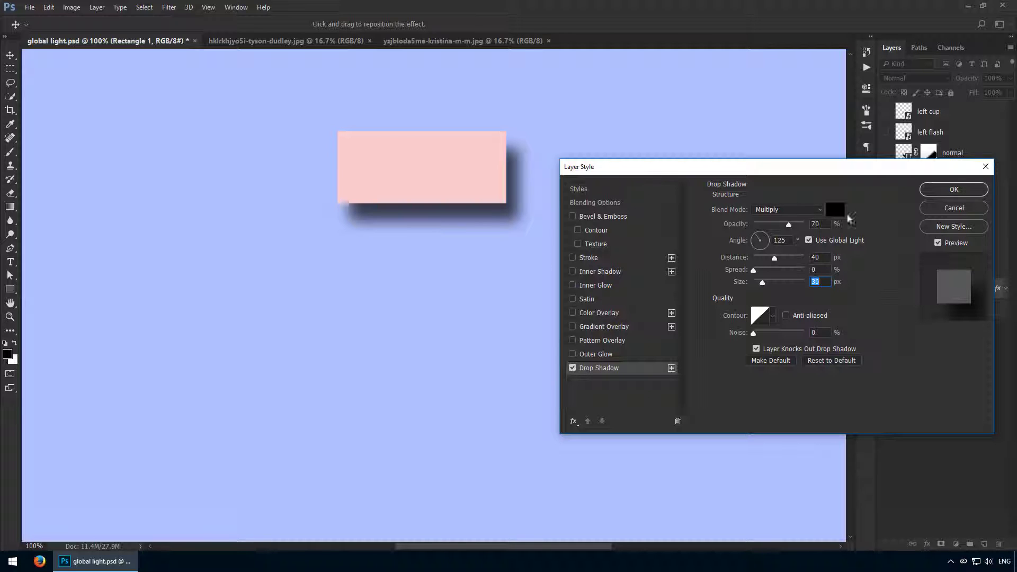
Step: Move the shadowed rectangle left, change the shared light angle to 45°, then view the street-shadows photo
{"action": "left_click", "coordinate": [953, 190]}
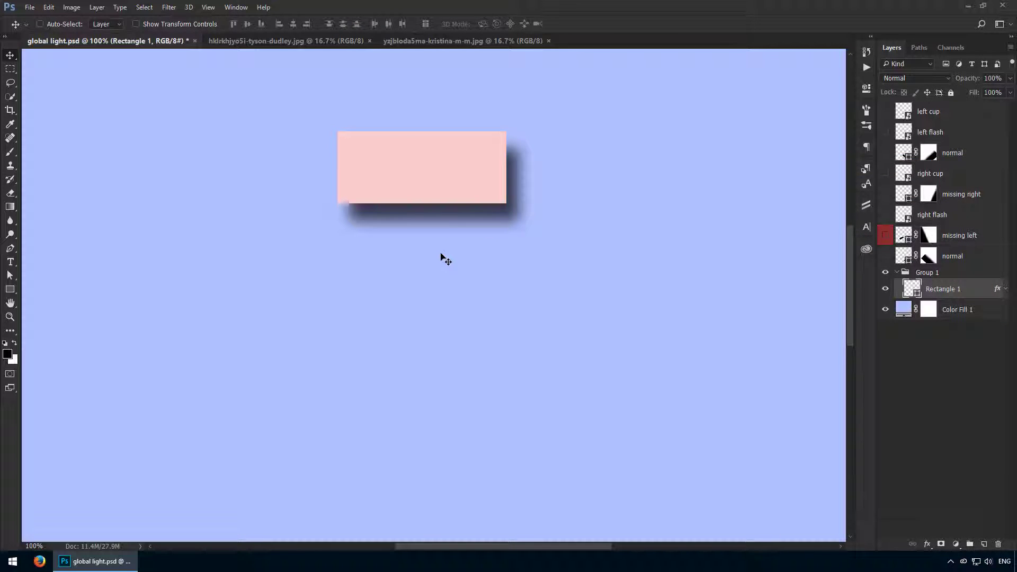
{"action": "left_click_drag", "start_coordinate": [447, 164], "coordinate": [607, 182]}
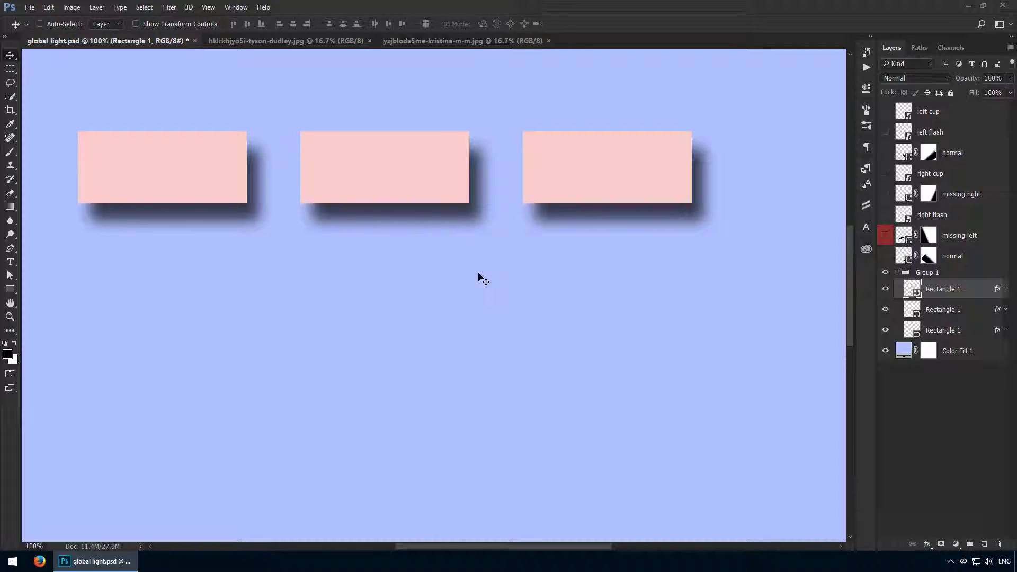
{"action": "double_click", "coordinate": [988, 293]}
{"action": "left_click", "coordinate": [599, 368]}
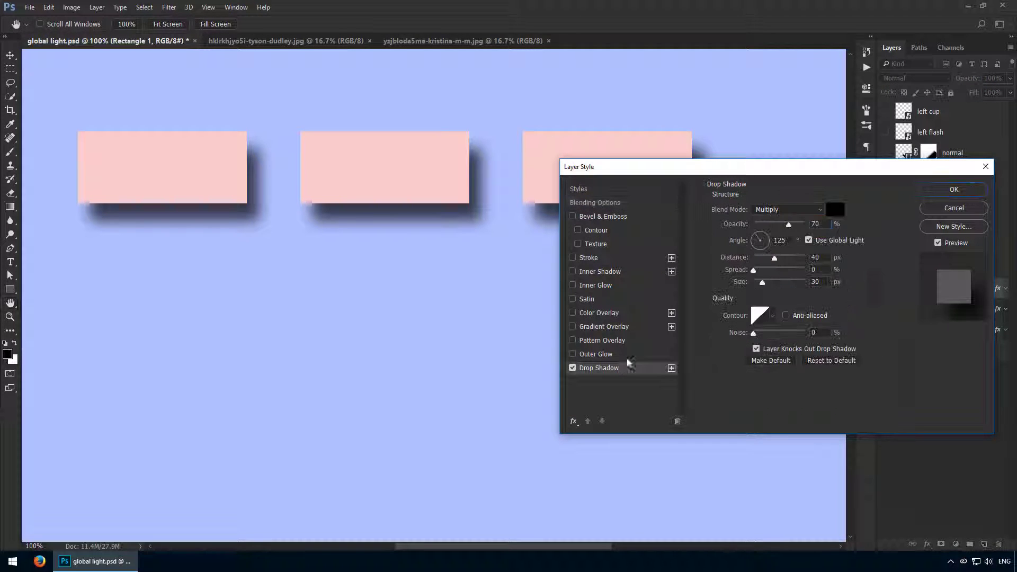
{"action": "double_click", "coordinate": [780, 240]}
{"action": "type", "text": "45"}
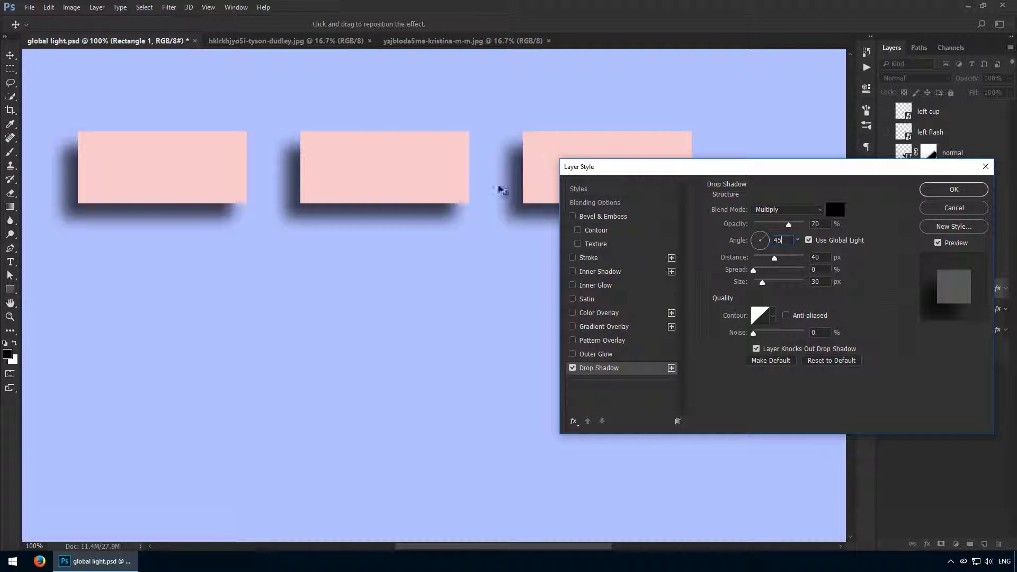
{"action": "left_click_drag", "start_coordinate": [731, 169], "coordinate": [766, 240]}
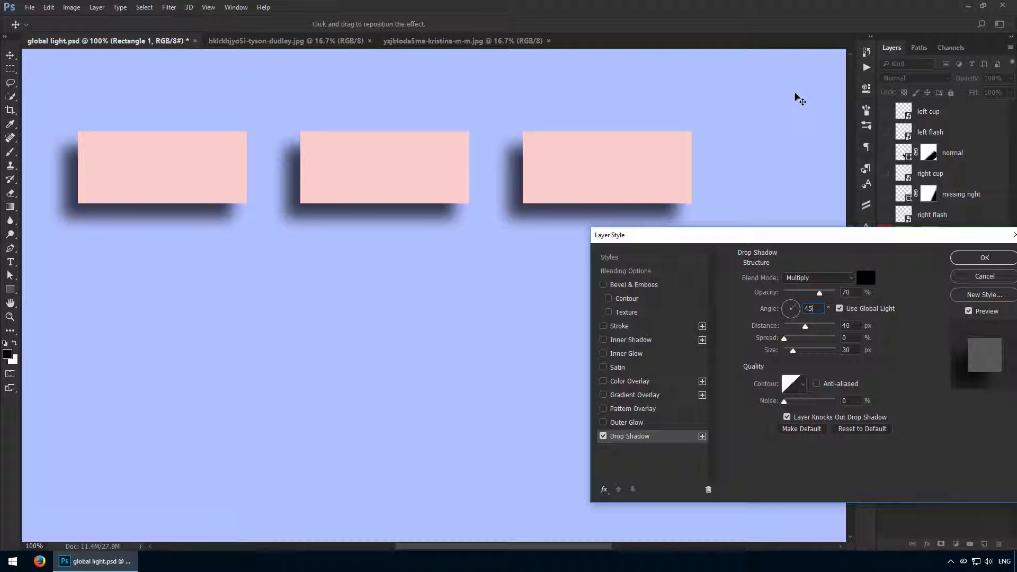
{"action": "left_click", "coordinate": [984, 258]}
{"action": "left_click", "coordinate": [289, 42]}
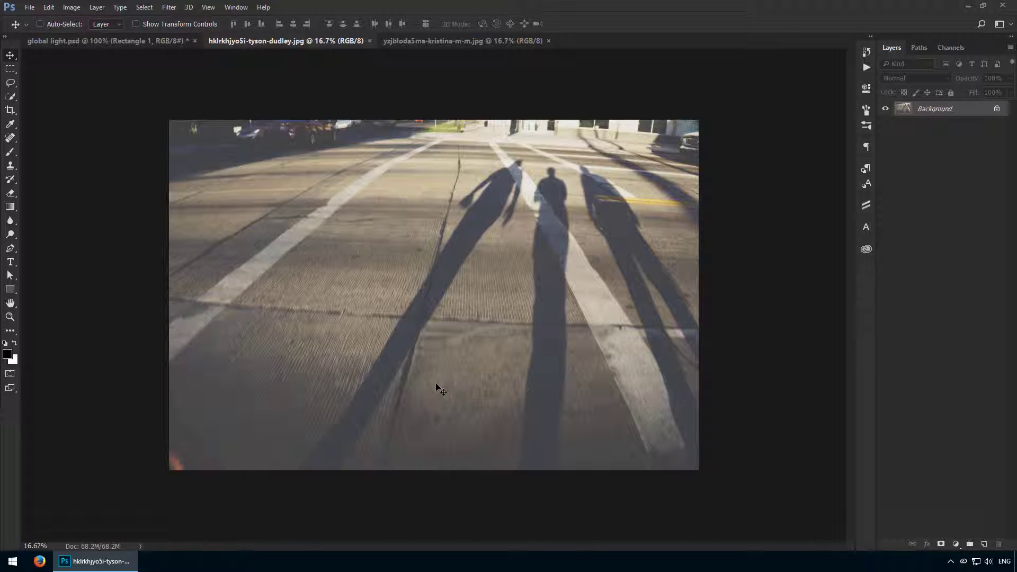
Step: View the flower vase photo, then go back to global light.psd
{"action": "left_click", "coordinate": [479, 43]}
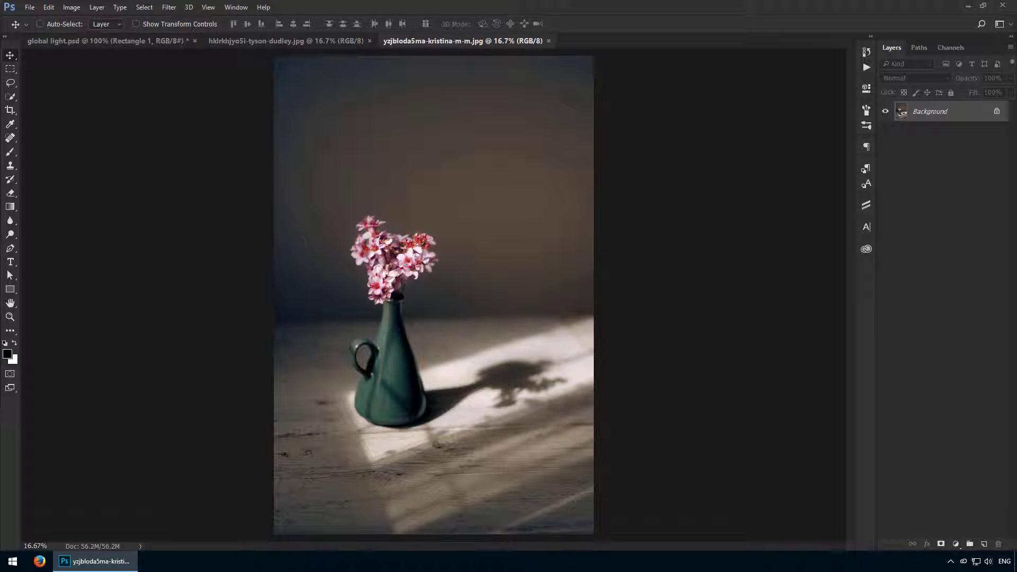
{"action": "left_click", "coordinate": [164, 42]}
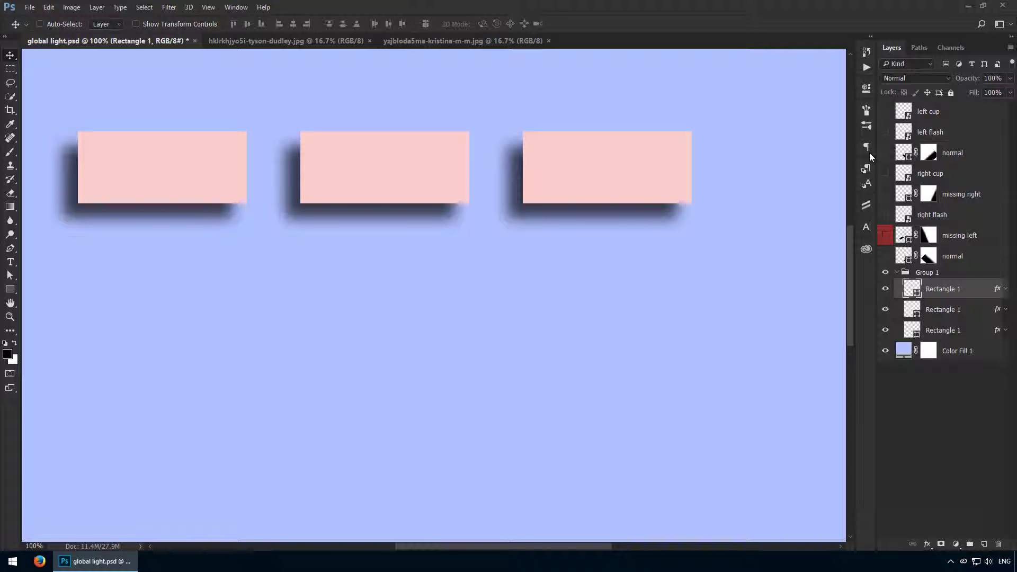
Step: Show the left coffee cup, its flashlight and its long shadow
{"action": "left_click", "coordinate": [886, 111]}
{"action": "left_click_drag", "start_coordinate": [581, 396], "coordinate": [602, 268]}
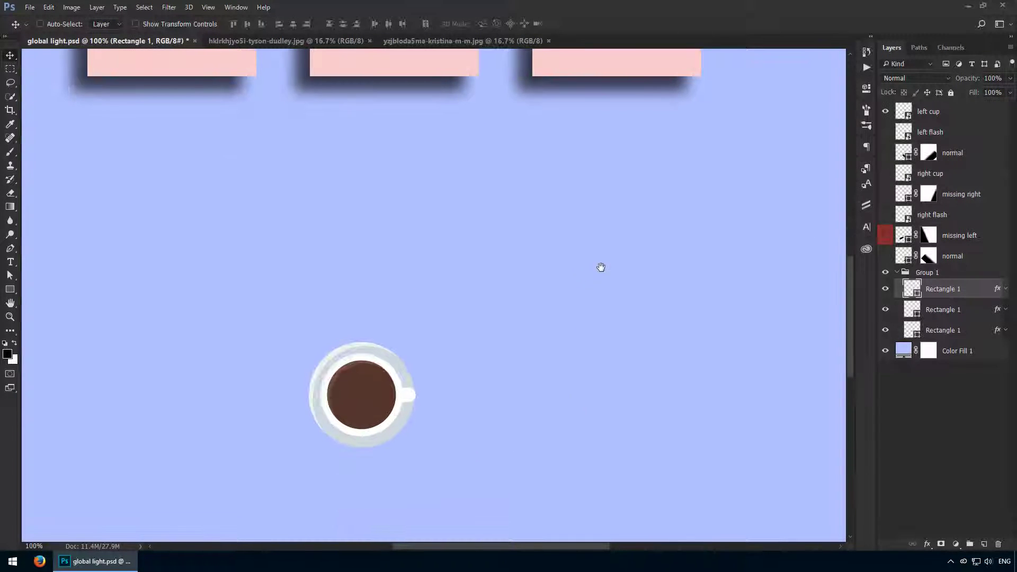
{"action": "left_click", "coordinate": [885, 132]}
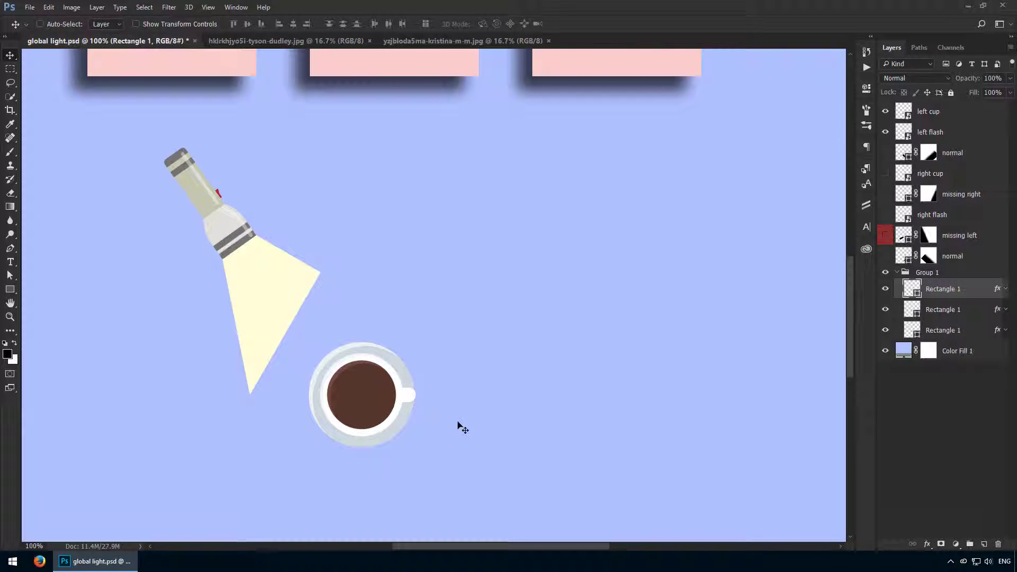
{"action": "left_click", "coordinate": [886, 152]}
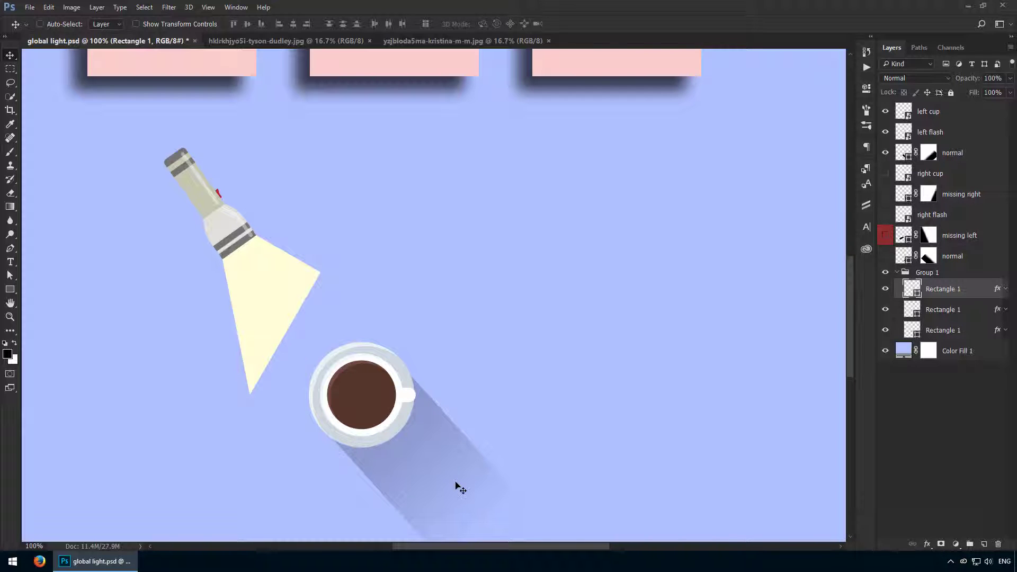
Step: Show the right coffee cup and turn on its long shadow layer
{"action": "left_click_drag", "start_coordinate": [452, 482], "coordinate": [423, 416]}
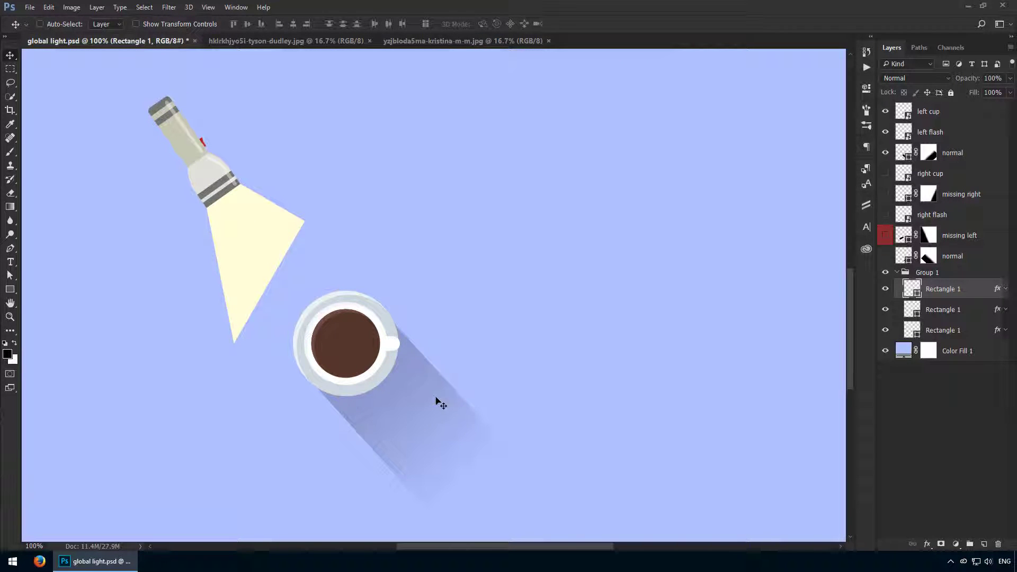
{"action": "left_click", "coordinate": [885, 173]}
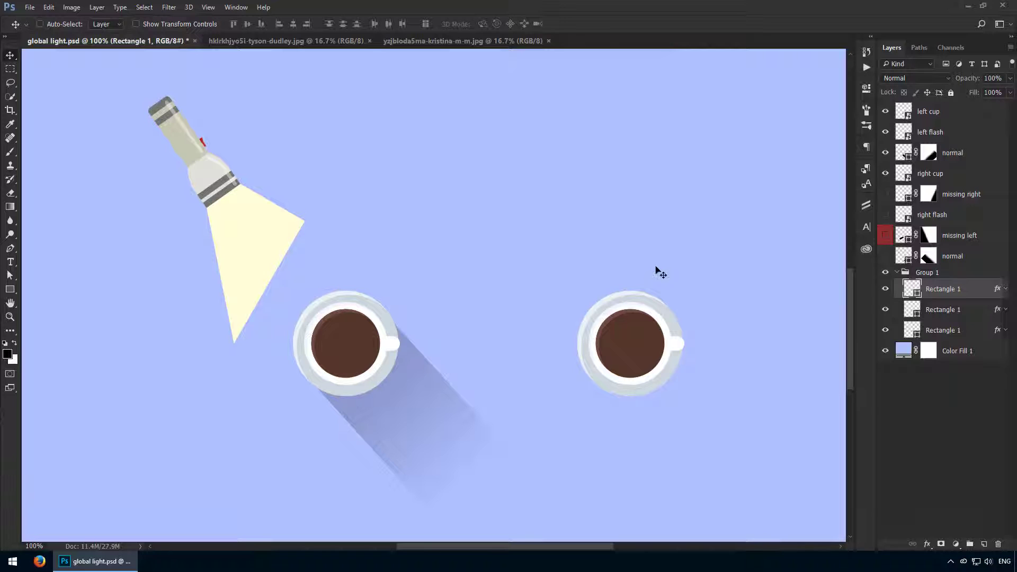
{"action": "left_click", "coordinate": [885, 195]}
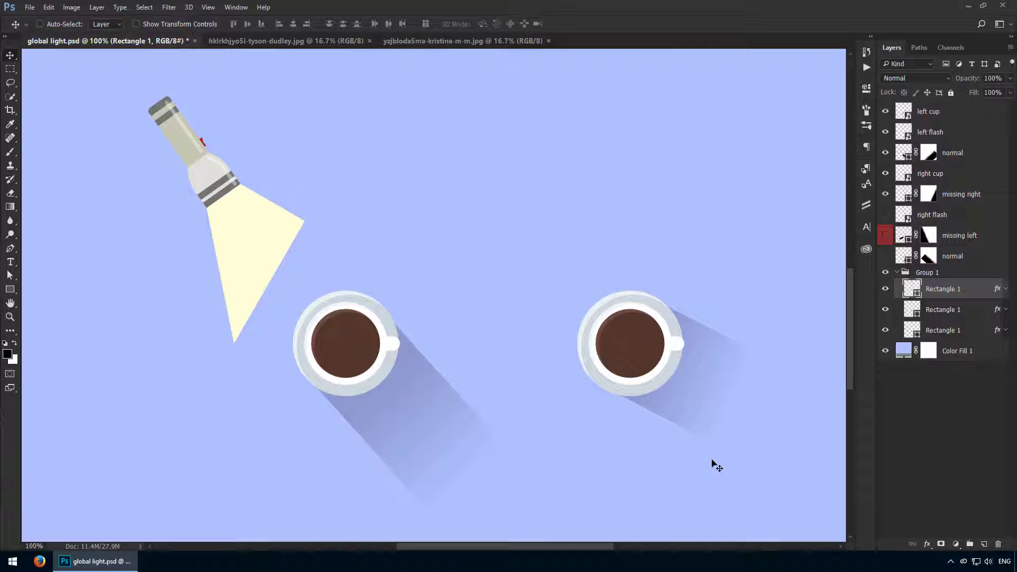
{"action": "scroll", "coordinate": [567, 345], "scroll_direction": "right", "scroll_amount": 3}
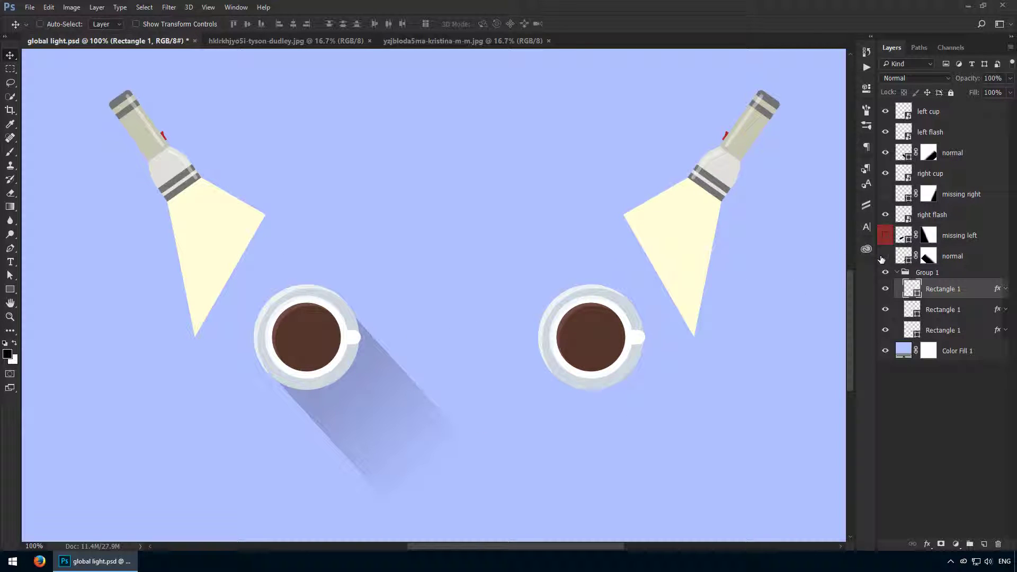
{"action": "left_click", "coordinate": [883, 258]}
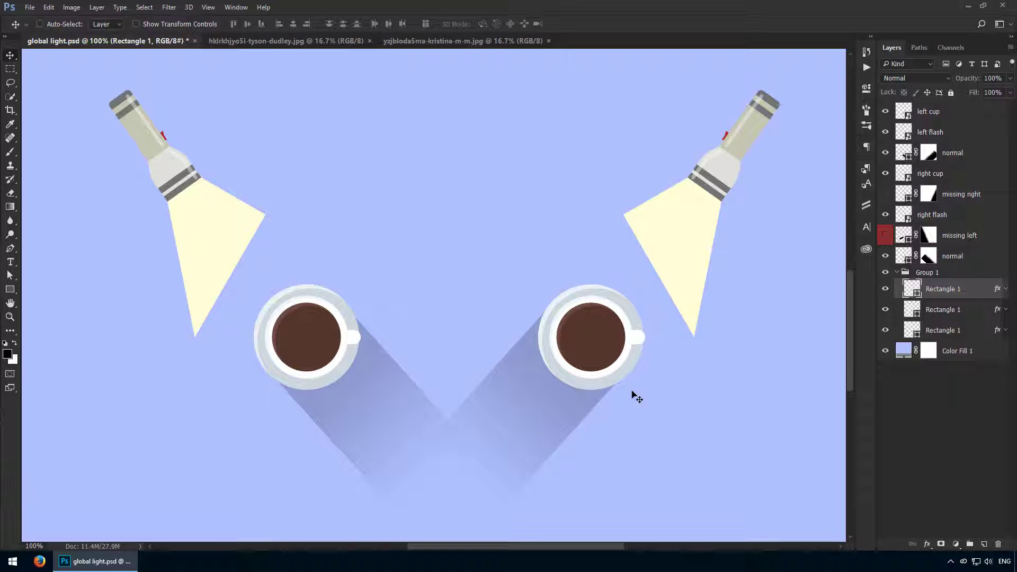
{"action": "left_click", "coordinate": [886, 235]}
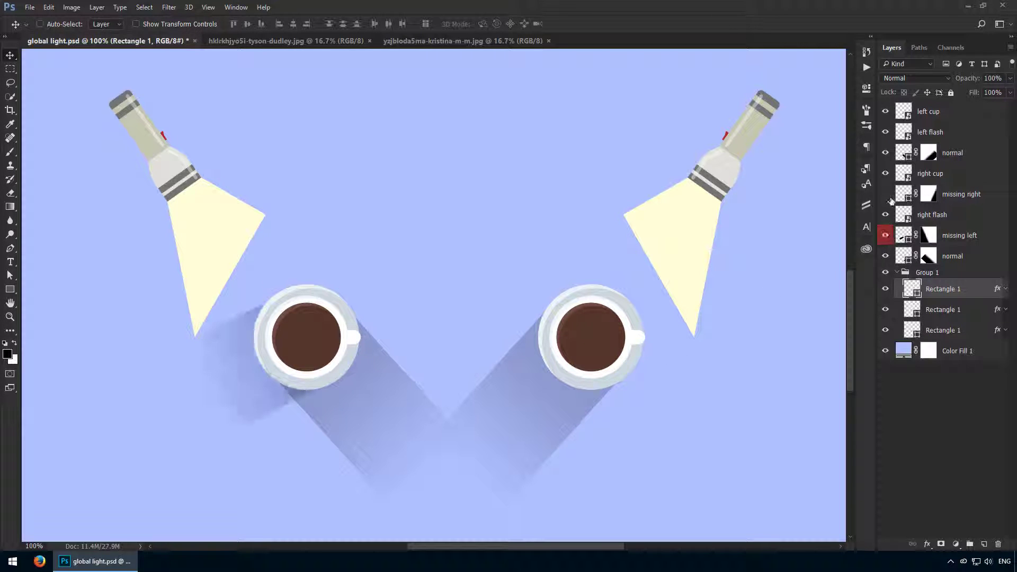
{"action": "left_click", "coordinate": [886, 194]}
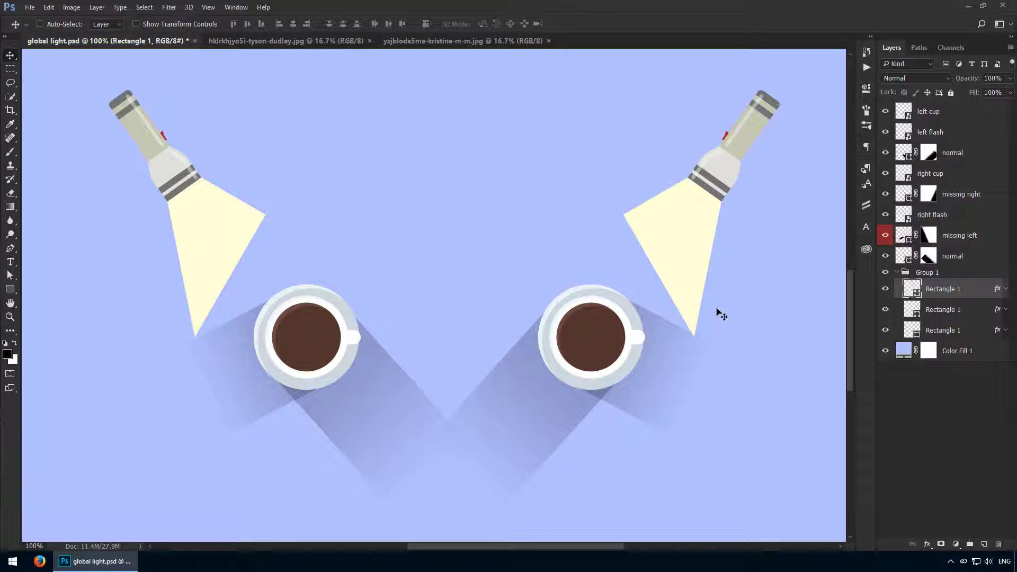
{"action": "left_click", "coordinate": [676, 328], "text": "ctrl"}
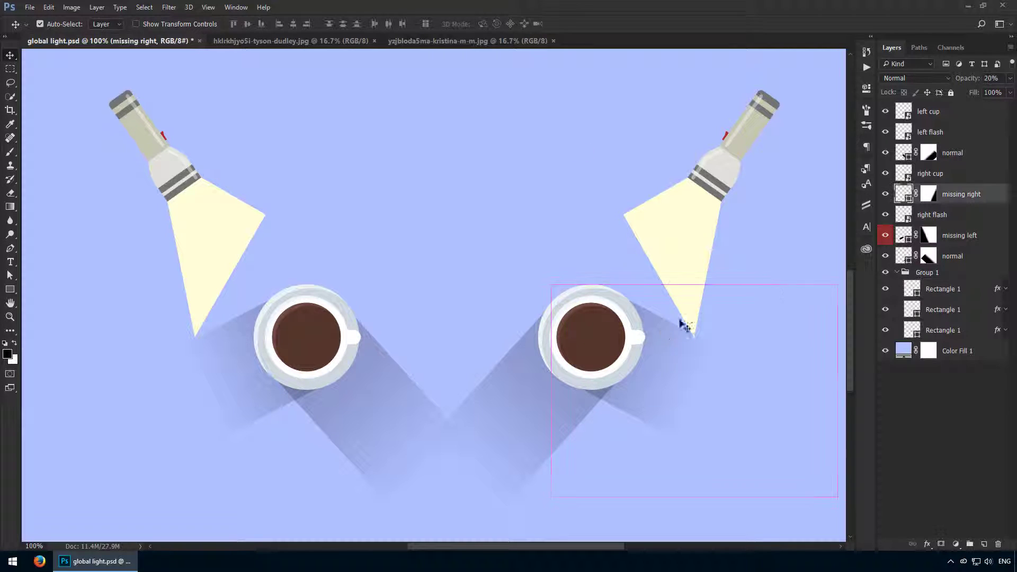
{"action": "left_click", "coordinate": [885, 194]}
{"action": "left_click", "coordinate": [885, 236]}
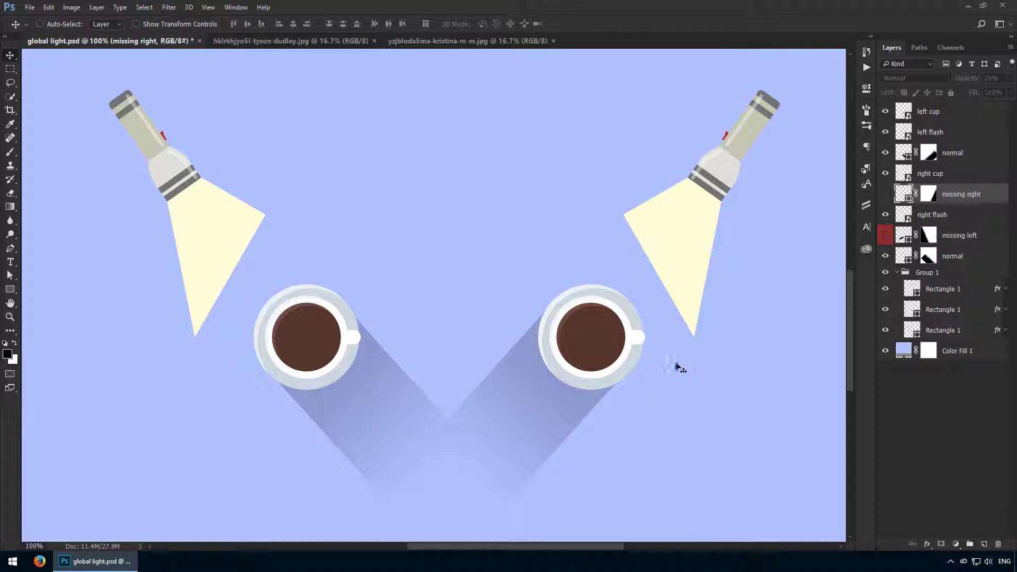
{"action": "left_click_drag", "start_coordinate": [678, 366], "coordinate": [599, 359]}
Step: Move the right flashlight, cup and shadow 179 px right, and the left set further left
{"action": "left_click", "coordinate": [708, 225], "text": "shift"}
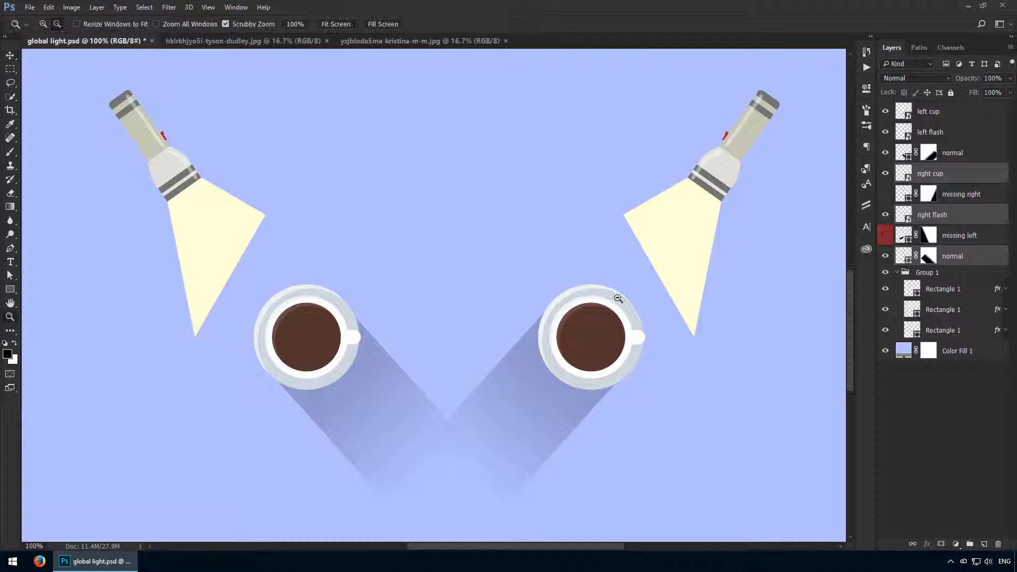
{"action": "key", "text": "ctrl+minus"}
{"action": "left_click_drag", "start_coordinate": [663, 280], "coordinate": [727, 272]}
{"action": "left_click", "coordinate": [325, 223]}
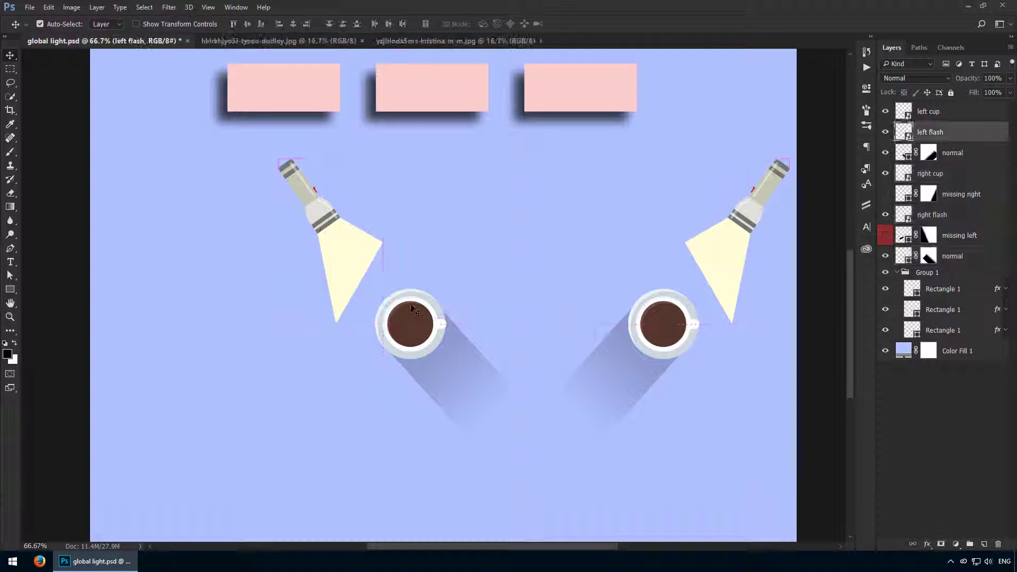
{"action": "left_click", "coordinate": [410, 324], "text": "shift"}
{"action": "left_click", "coordinate": [452, 365], "text": "shift"}
{"action": "left_click_drag", "start_coordinate": [452, 364], "coordinate": [199, 268]}
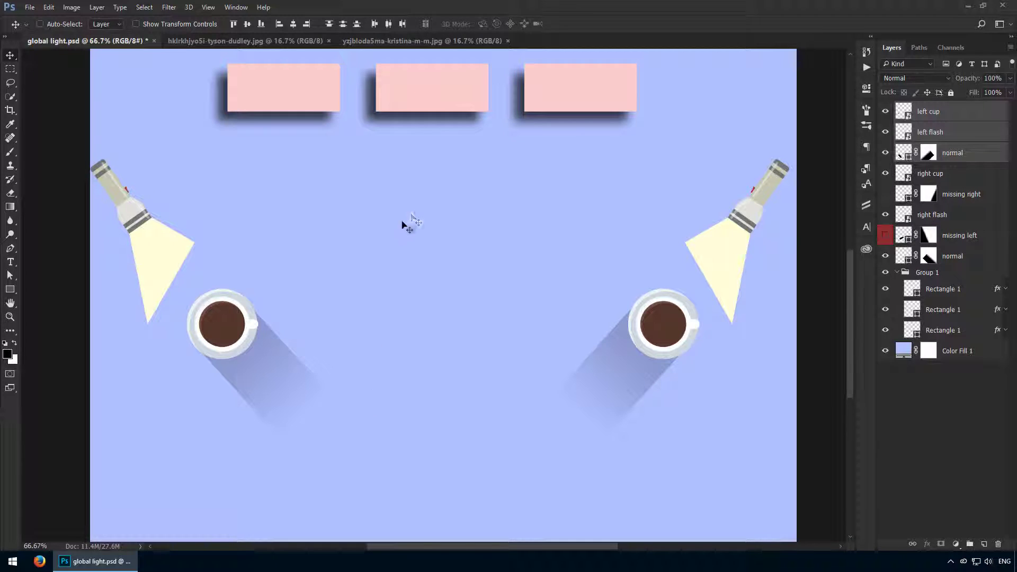
Step: Switch the middle pink rectangle's drop shadow off global light so it has its own angle
{"action": "key", "text": "ctrl+plus"}
{"action": "left_click_drag", "start_coordinate": [424, 184], "coordinate": [416, 363]}
{"action": "left_click", "coordinate": [398, 191], "text": "ctrl"}
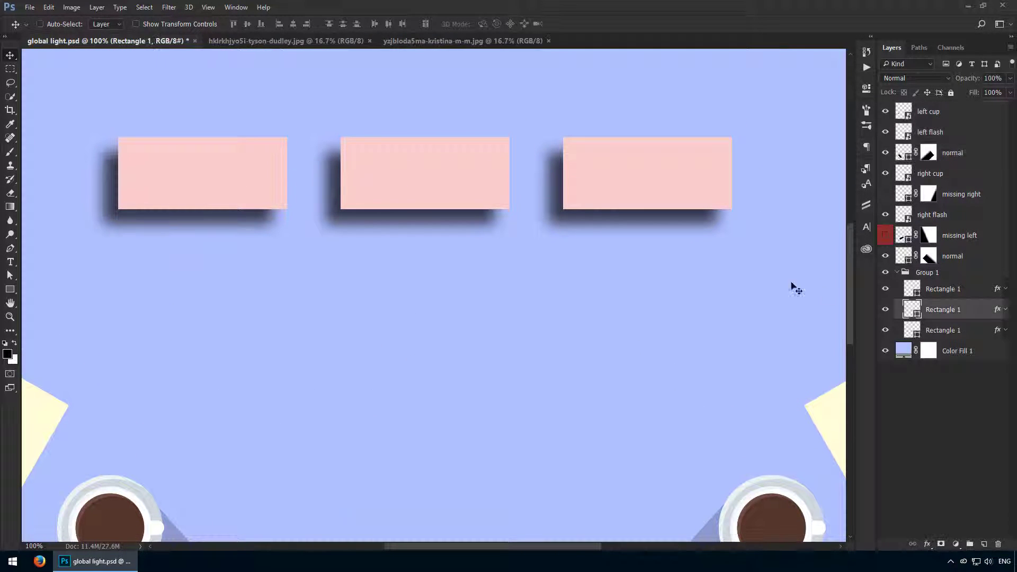
{"action": "double_click", "coordinate": [980, 311]}
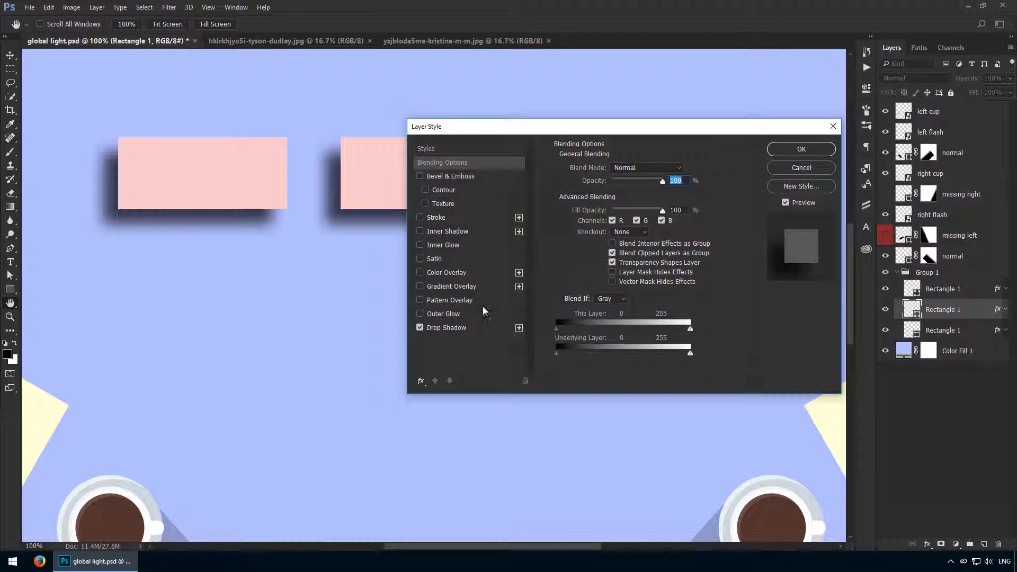
{"action": "left_click", "coordinate": [468, 328]}
{"action": "left_click", "coordinate": [657, 200]}
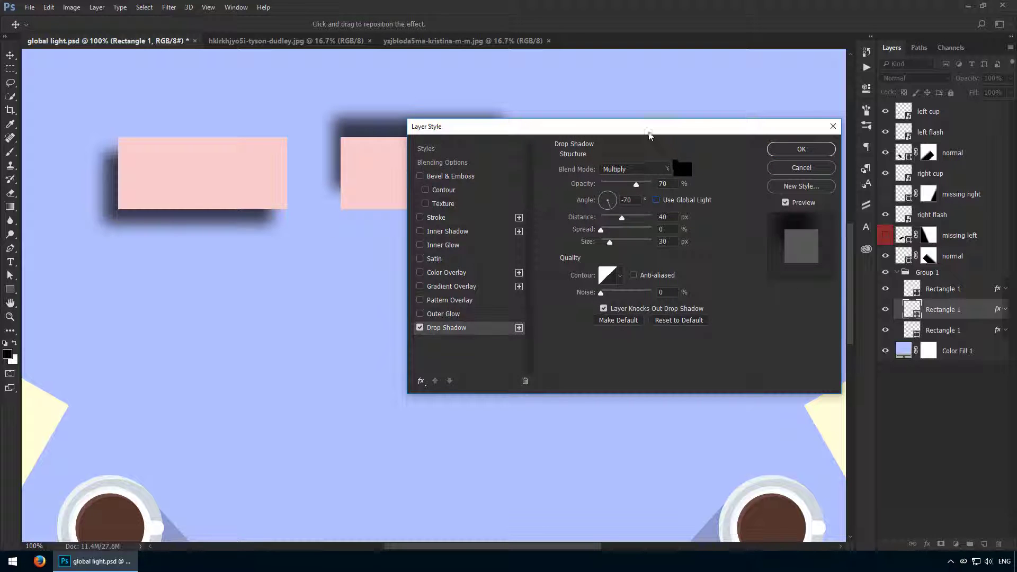
{"action": "left_click_drag", "start_coordinate": [650, 133], "coordinate": [783, 268]}
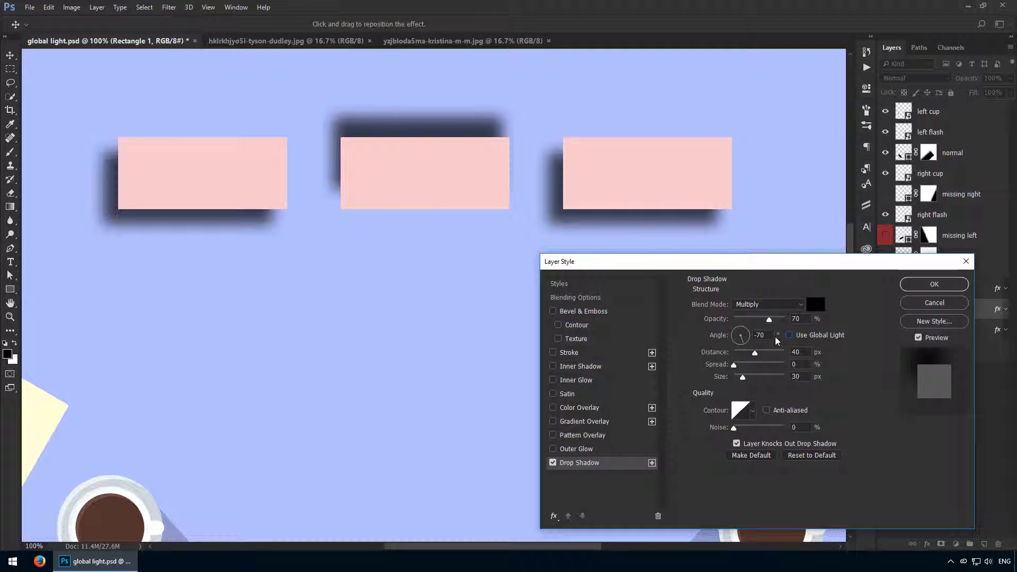
Step: Try custom shadow angles of 90°, 230°, 310° and 40°, ending with the shadow pointing down
{"action": "key", "text": "shift+Up"}
{"action": "key", "text": "shift+Up"}
{"action": "key", "text": "shift+Up"}
{"action": "key", "text": "shift+Up"}
{"action": "key", "text": "shift+Up"}
{"action": "key", "text": "shift+Up"}
{"action": "key", "text": "shift+Up"}
{"action": "key", "text": "shift+Up"}
{"action": "key", "text": "shift+Up"}
{"action": "key", "text": "shift+Up"}
{"action": "key", "text": "shift+Up"}
{"action": "key", "text": "shift+Up"}
{"action": "key", "text": "shift+Up"}
{"action": "key", "text": "shift+Up"}
{"action": "key", "text": "shift+Up"}
{"action": "key", "text": "shift+Up"}
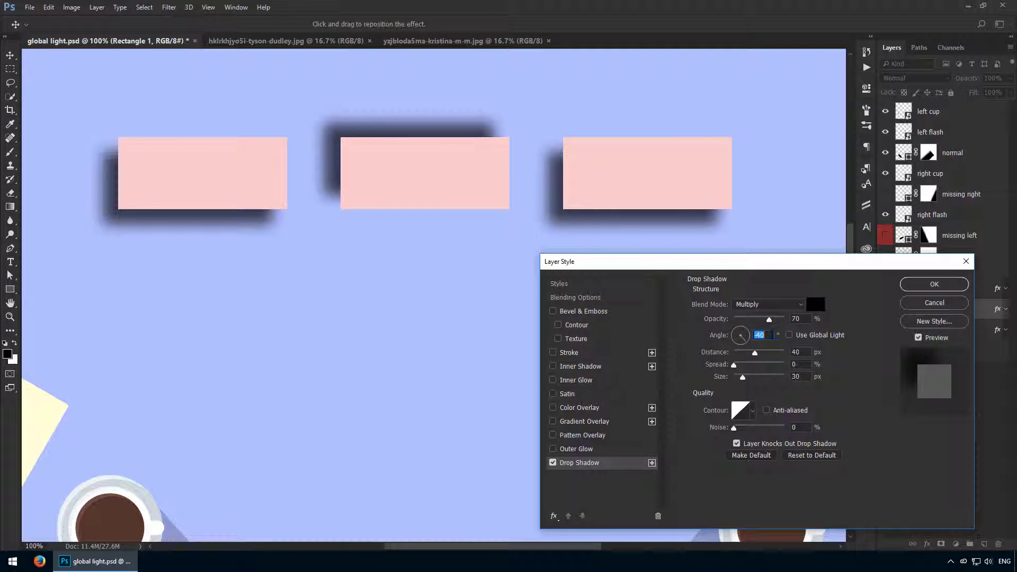
{"action": "key", "text": "shift+Up"}
{"action": "key", "text": "shift+Up"}
{"action": "key", "text": "shift+Up"}
{"action": "key", "text": "shift+Up"}
{"action": "key", "text": "shift+Up"}
{"action": "key", "text": "shift+Up"}
{"action": "key", "text": "shift+Up"}
{"action": "key", "text": "shift+Up"}
{"action": "key", "text": "shift+Up"}
{"action": "key", "text": "shift+Up"}
{"action": "key", "text": "shift+Up"}
{"action": "key", "text": "shift+Up"}
{"action": "key", "text": "shift+Up"}
{"action": "key", "text": "shift+Up"}
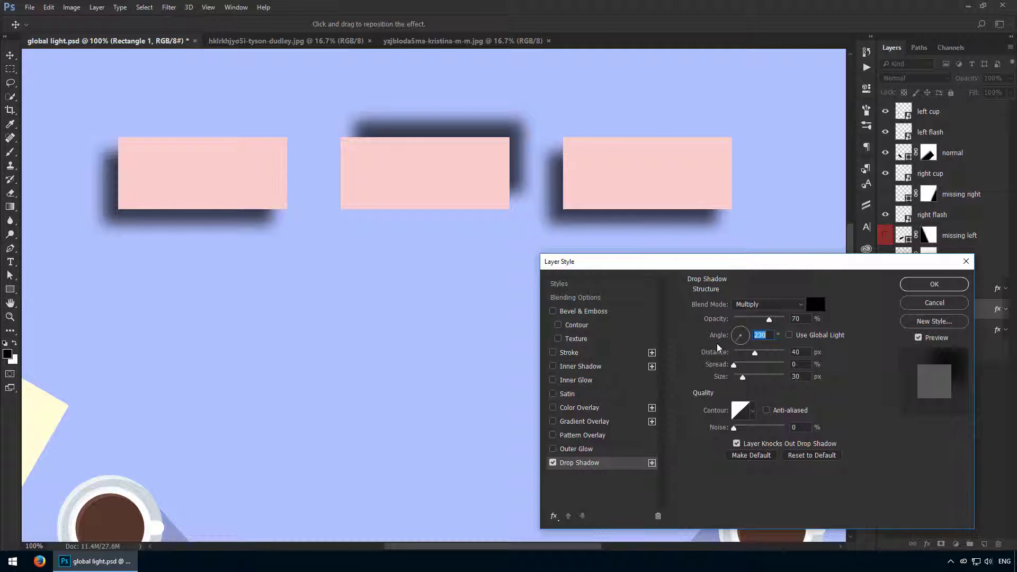
{"action": "key", "text": "shift+Up"}
{"action": "key", "text": "shift+Up"}
{"action": "key", "text": "shift+Up"}
{"action": "key", "text": "shift+Up"}
{"action": "key", "text": "shift+Up"}
{"action": "key", "text": "shift+Up"}
{"action": "key", "text": "shift+Up"}
{"action": "key", "text": "shift+Up"}
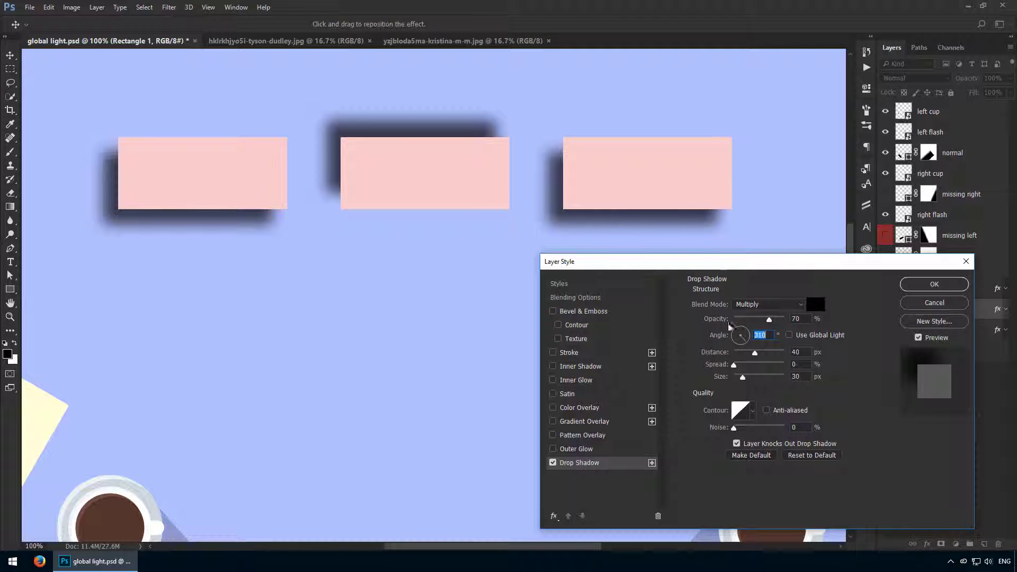
{"action": "left_click", "coordinate": [745, 334]}
{"action": "left_click", "coordinate": [741, 332]}
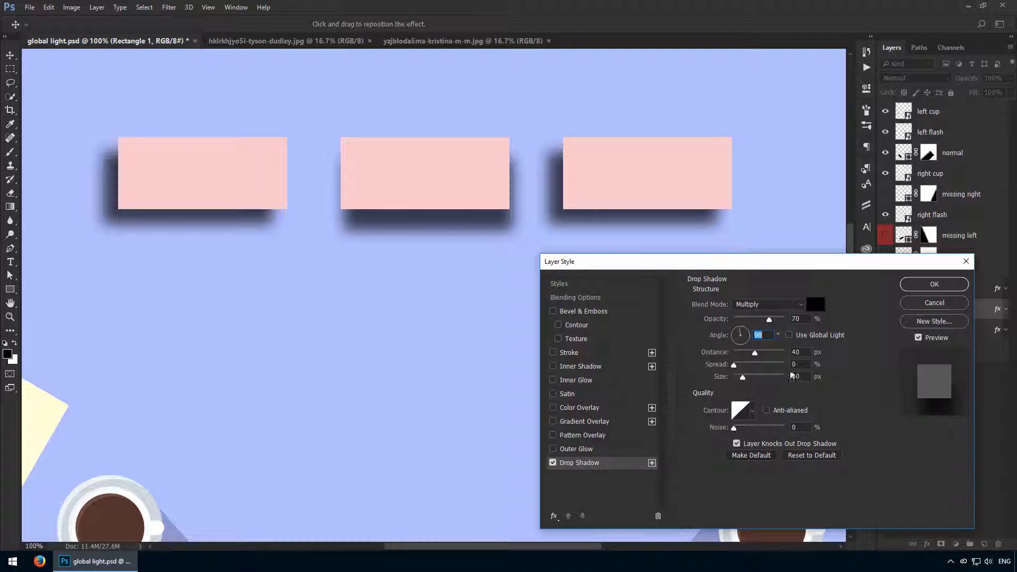
Step: Cancel the middle rectangle's edits, set global light to 15°, and detach the right rectangle's -70° shadow
{"action": "left_click", "coordinate": [934, 303]}
{"action": "left_click", "coordinate": [973, 290]}
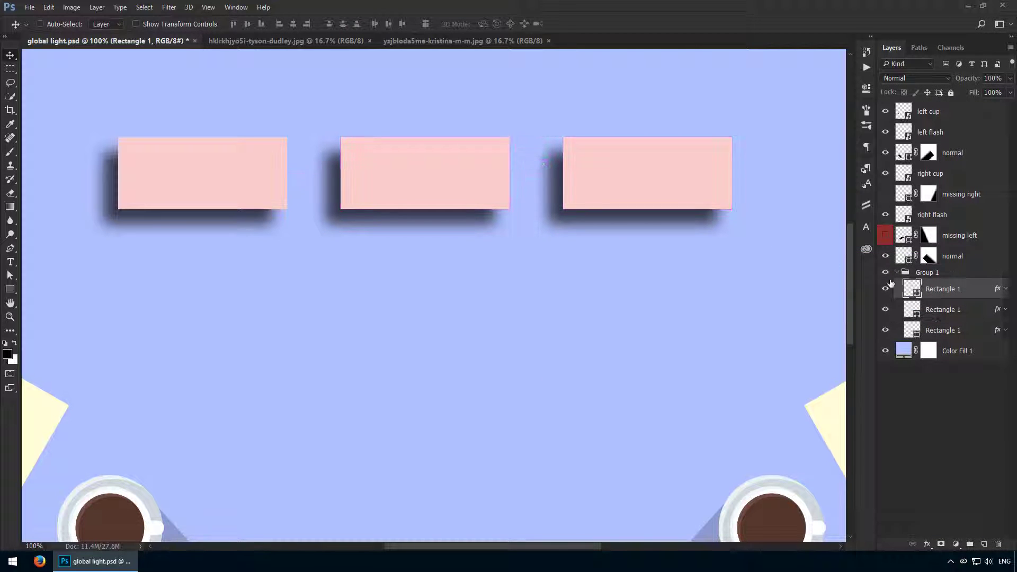
{"action": "double_click", "coordinate": [975, 292]}
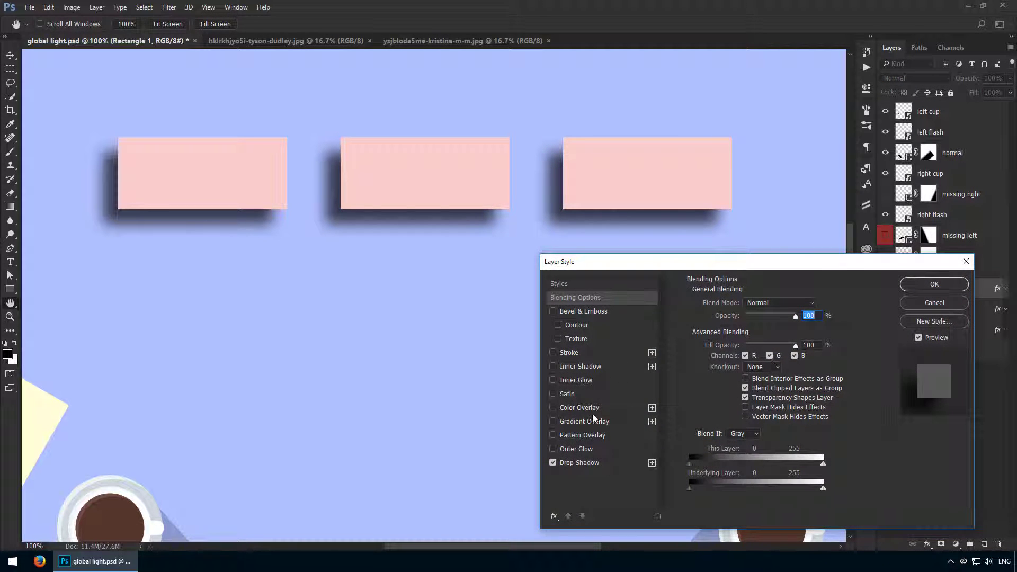
{"action": "left_click", "coordinate": [580, 463]}
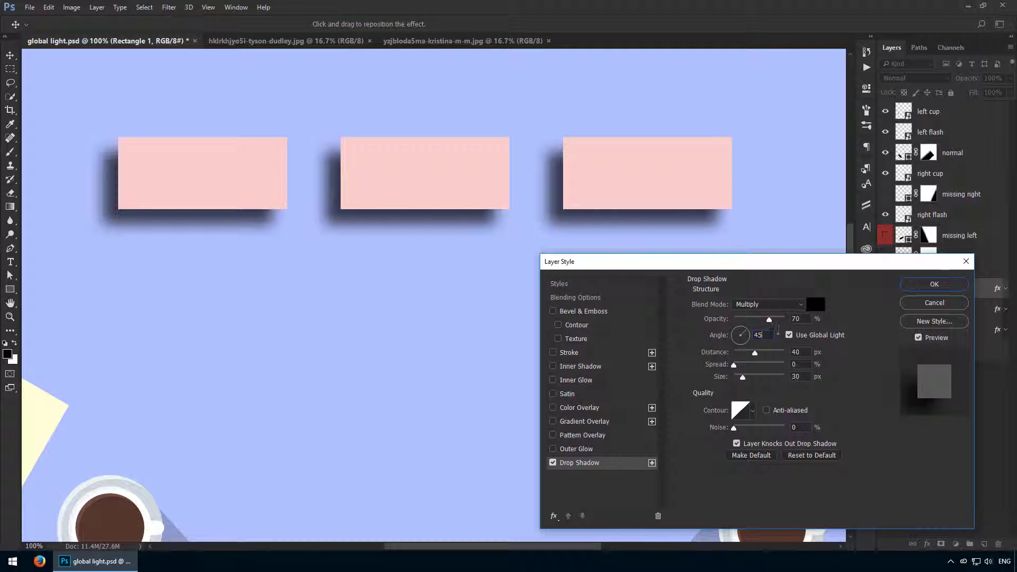
{"action": "key", "text": "shift+Up"}
{"action": "key", "text": "shift+Up"}
{"action": "key", "text": "shift+Up"}
{"action": "key", "text": "shift+Up"}
{"action": "key", "text": "shift+Up"}
{"action": "key", "text": "shift+Up"}
{"action": "key", "text": "shift+Up"}
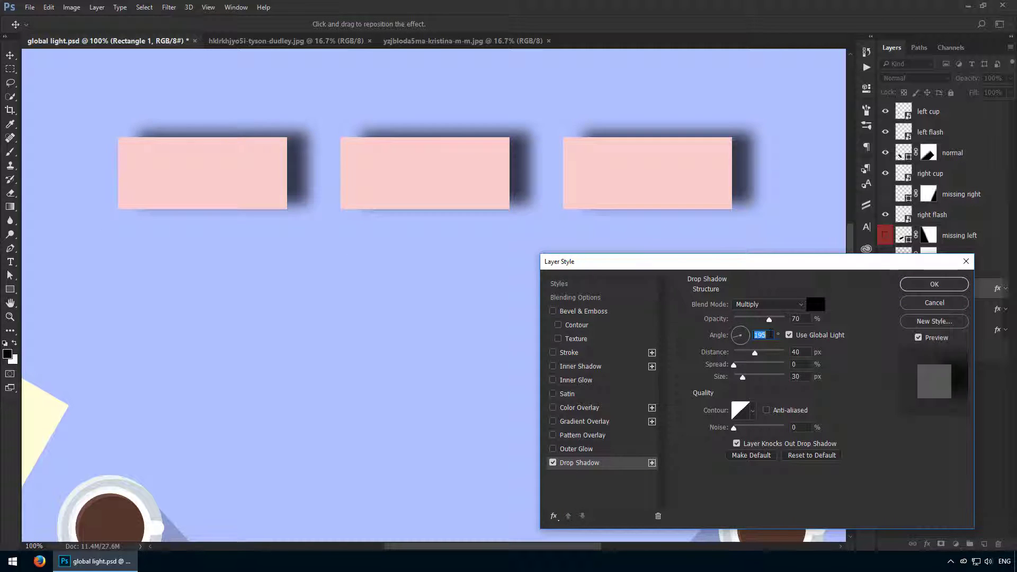
{"action": "key", "text": "shift+Down"}
{"action": "key", "text": "shift+Down"}
{"action": "key", "text": "shift+Down"}
{"action": "key", "text": "shift+Down"}
{"action": "key", "text": "shift+Down"}
{"action": "key", "text": "shift+Down"}
{"action": "key", "text": "shift+Down"}
{"action": "key", "text": "shift+Down"}
{"action": "key", "text": "shift+Down"}
{"action": "key", "text": "shift+Down"}
{"action": "key", "text": "shift+Down"}
{"action": "key", "text": "shift+Down"}
{"action": "key", "text": "shift+Down"}
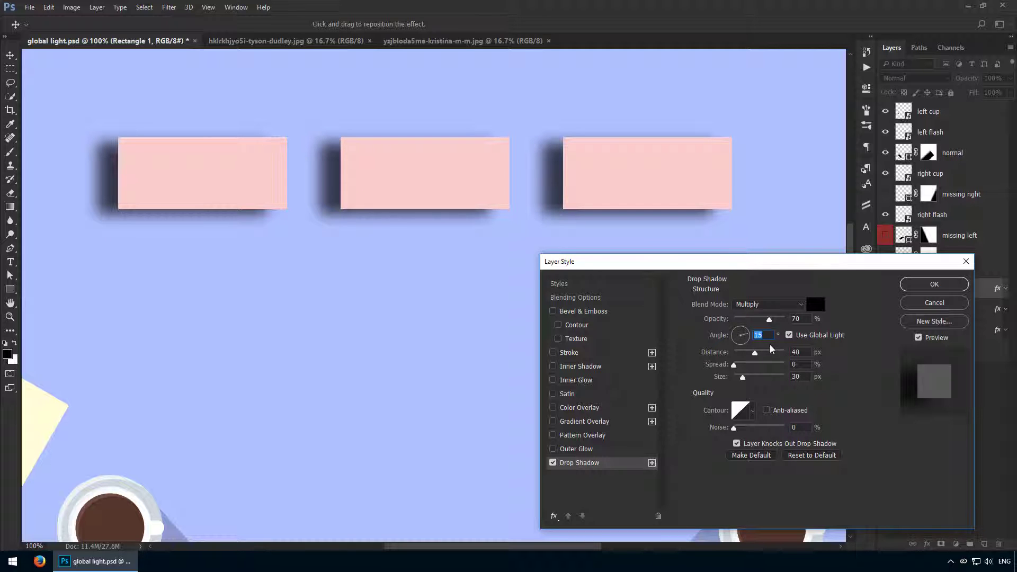
{"action": "left_click", "coordinate": [789, 335]}
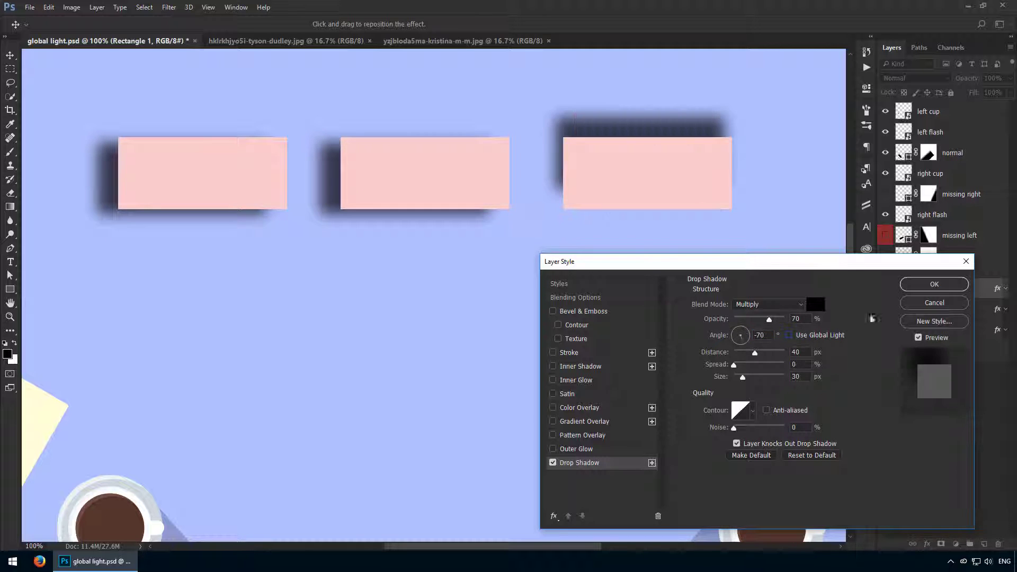
{"action": "left_click", "coordinate": [933, 285]}
{"action": "double_click", "coordinate": [970, 316]}
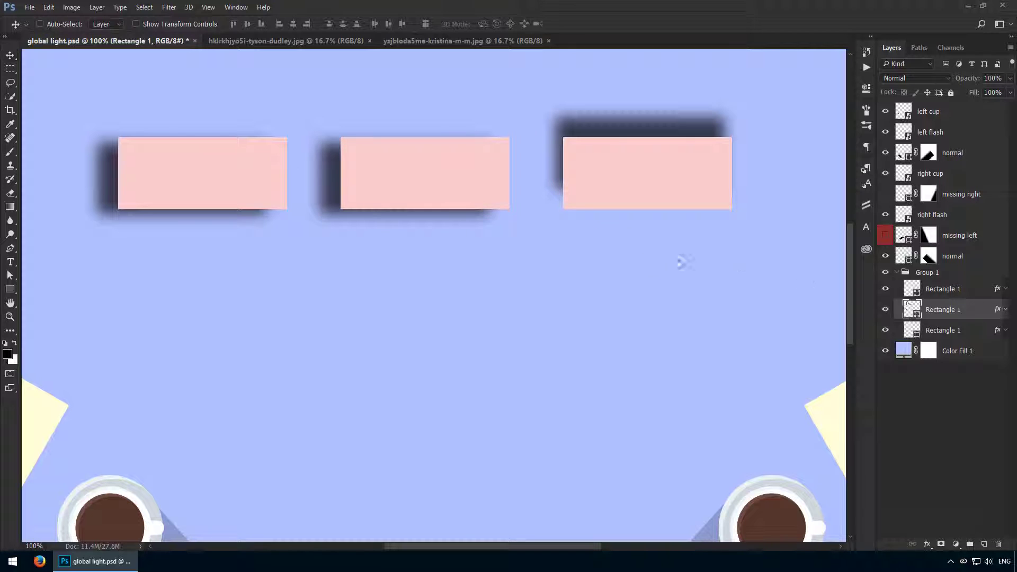
Step: Detach the middle rectangle's shadow from global light and drag it straight below at 90°
{"action": "left_click", "coordinate": [580, 462]}
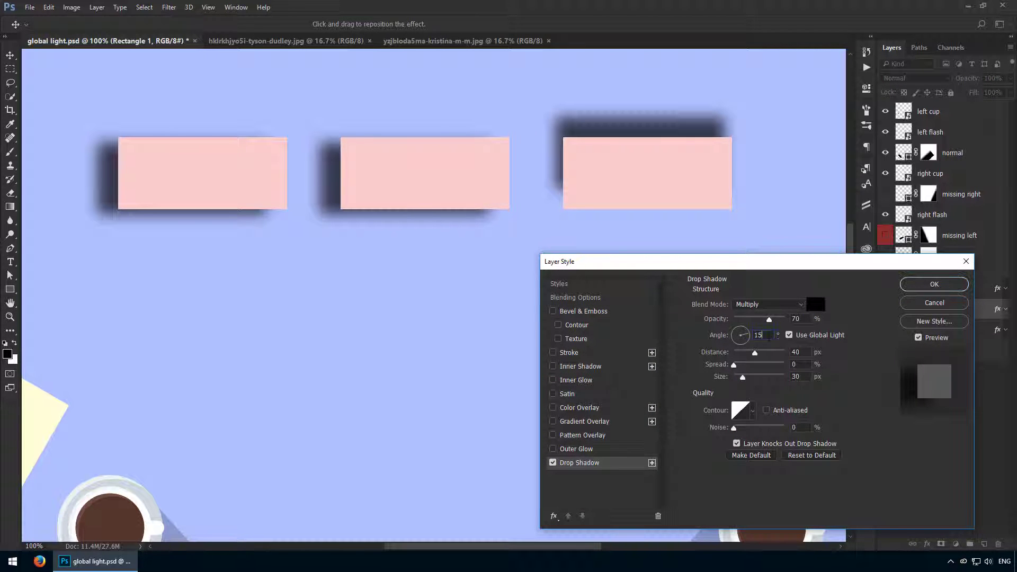
{"action": "left_click", "coordinate": [769, 336]}
{"action": "type", "text": "-70"}
{"action": "left_click", "coordinate": [789, 335]}
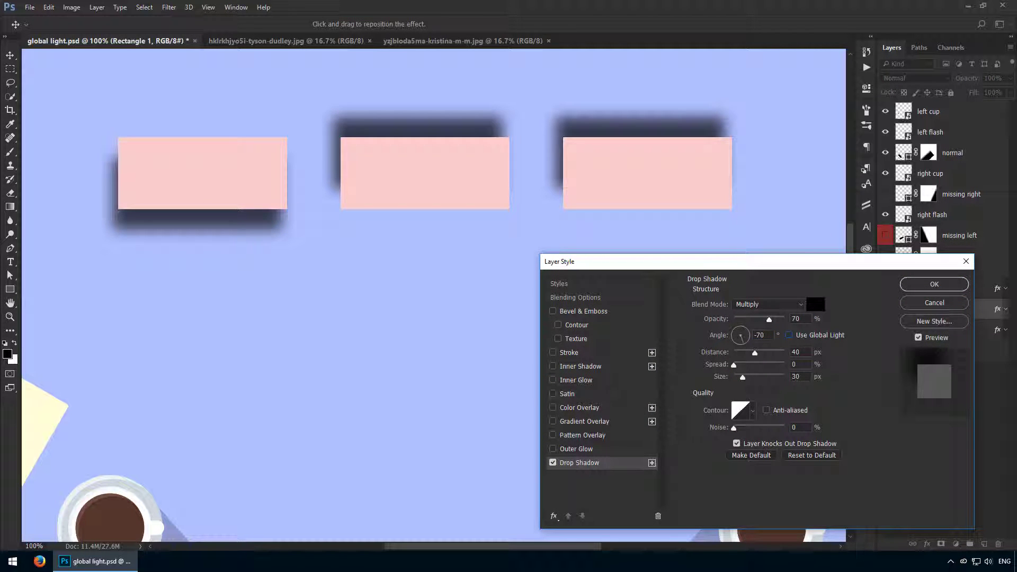
{"action": "left_click_drag", "start_coordinate": [492, 147], "coordinate": [500, 188]}
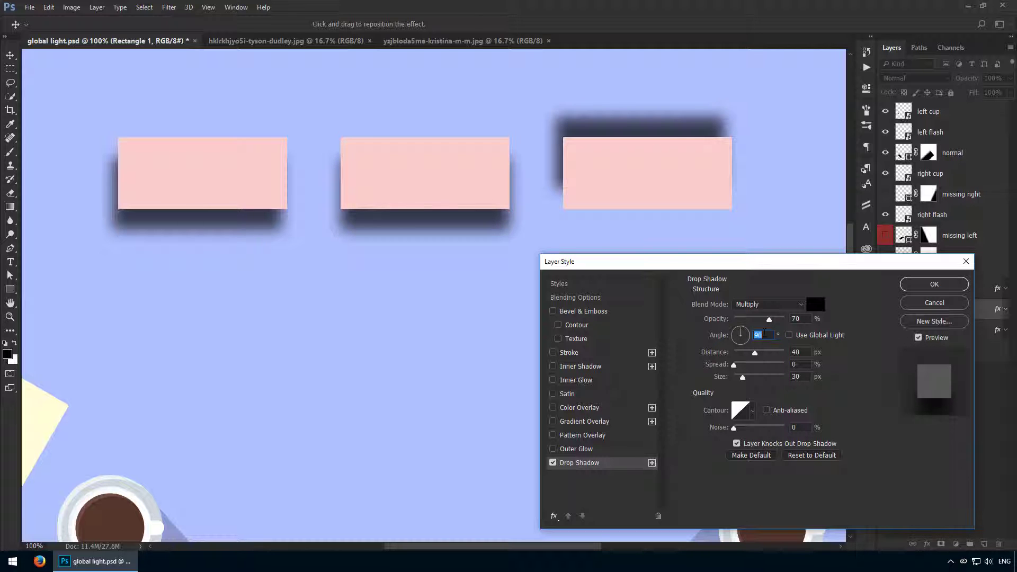
{"action": "left_click", "coordinate": [935, 285]}
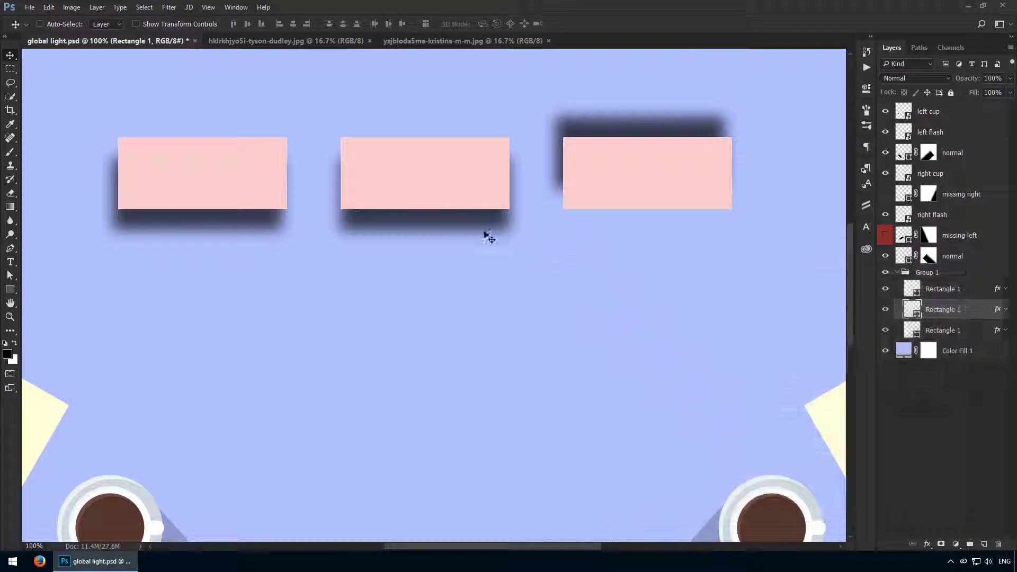